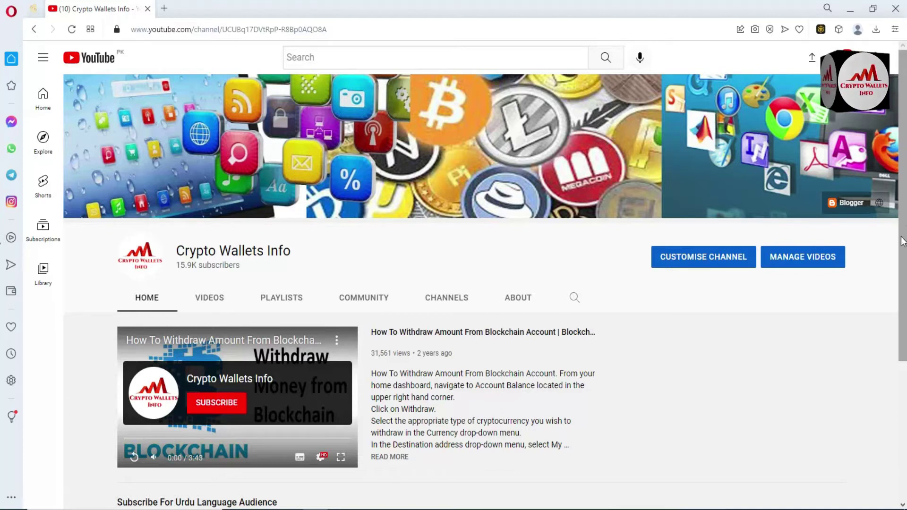
{"action": "scroll", "coordinate": [902, 240], "scroll_direction": "down", "scroll_amount": 4}
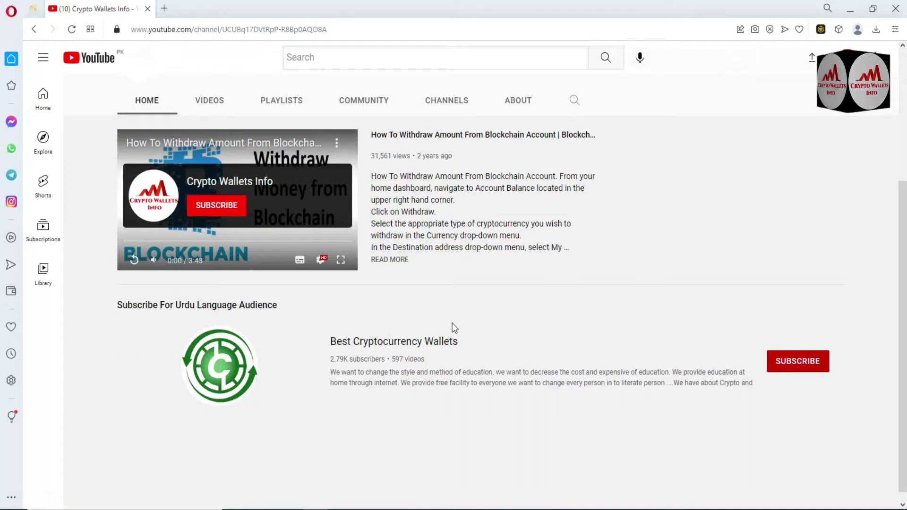
{"action": "scroll", "coordinate": [640, 307], "scroll_direction": "up", "scroll_amount": 4}
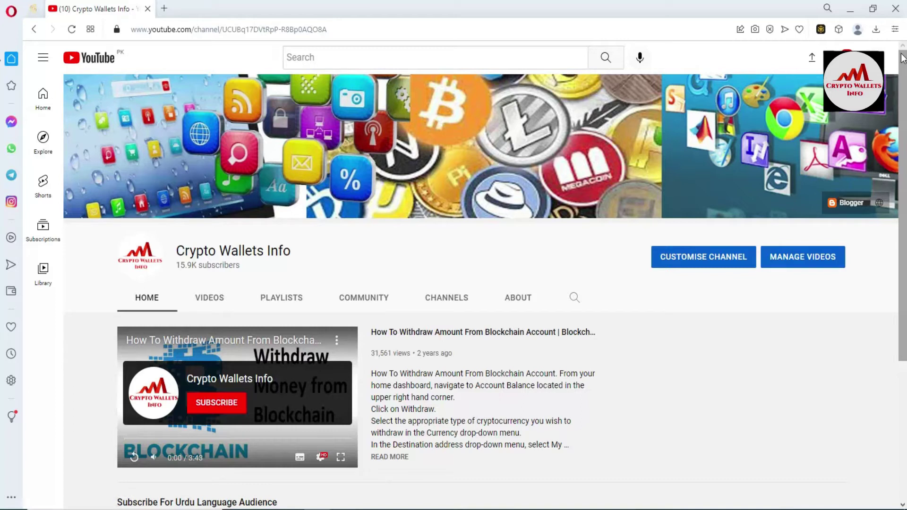
Step: Unlock the Binance Wallet extension with the wallet password and highlight the account's ETH balance
{"action": "left_click", "coordinate": [820, 30]}
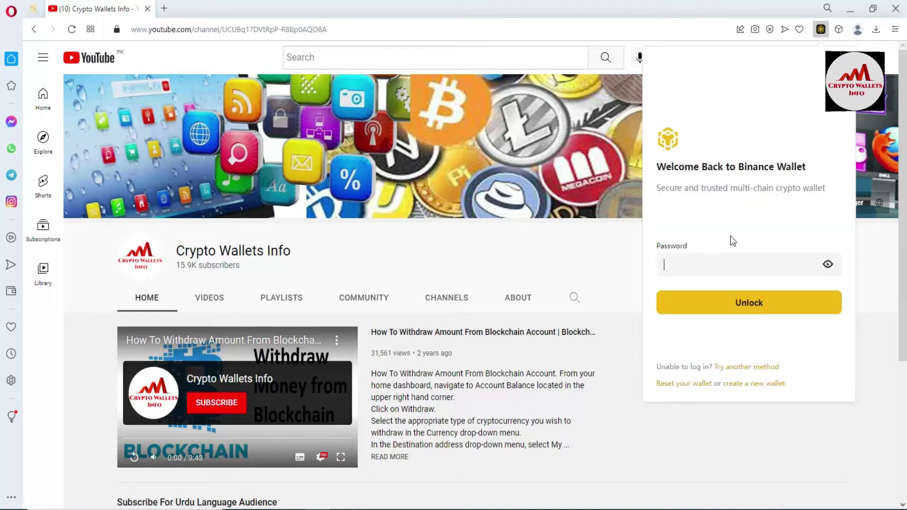
{"action": "type", "text": "•••"}
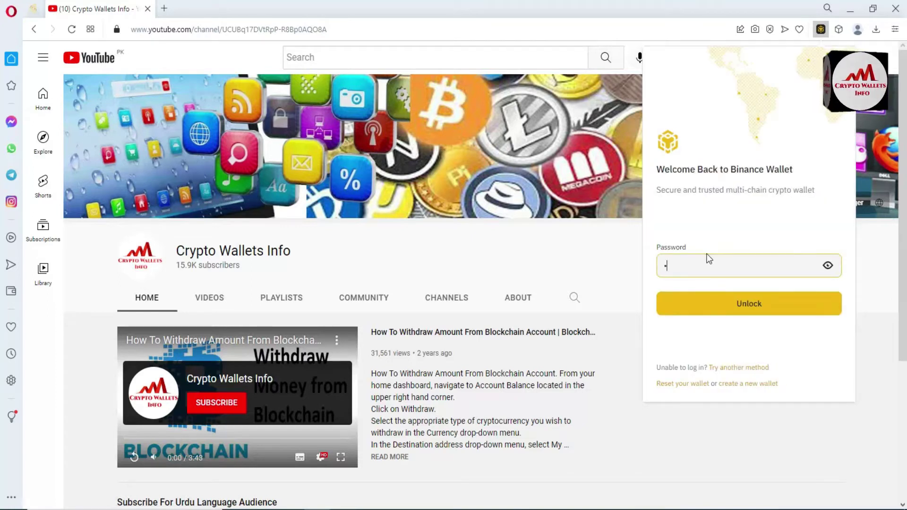
{"action": "type", "text": "••••"}
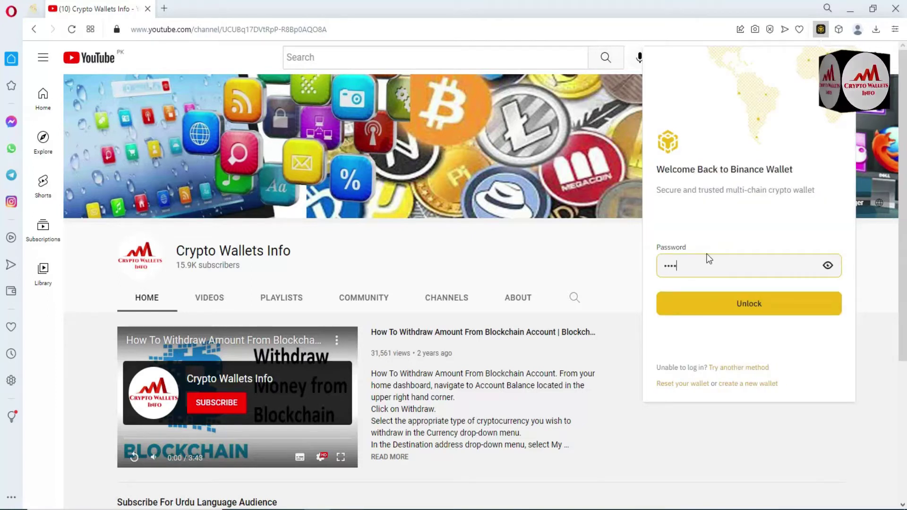
{"action": "type", "text": "••••••"}
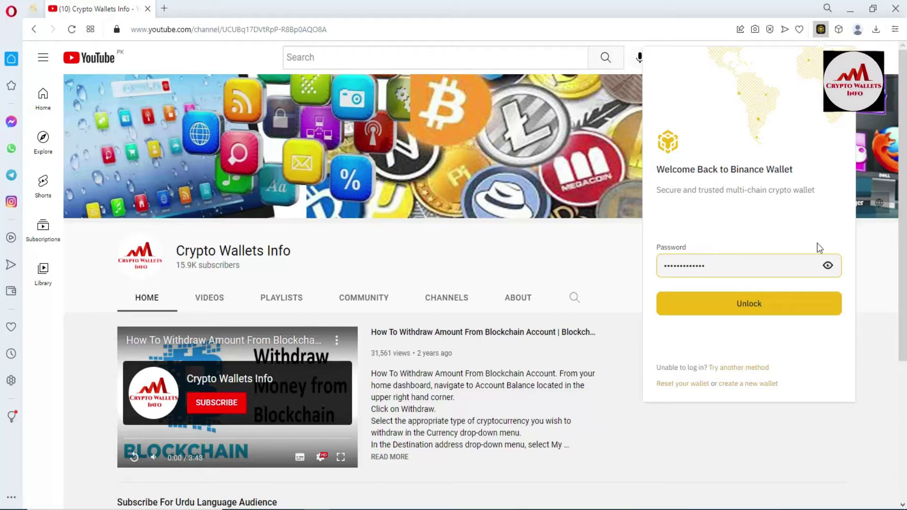
{"action": "left_click", "coordinate": [746, 314]}
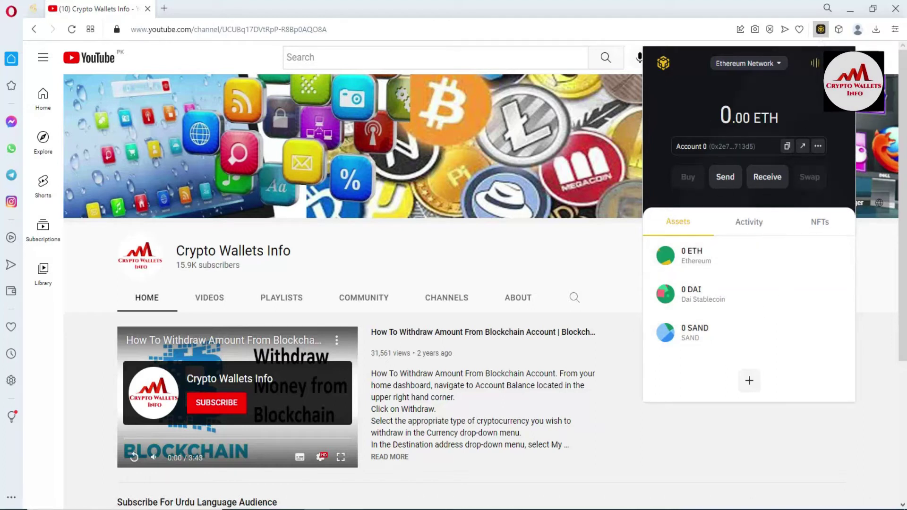
{"action": "left_click_drag", "start_coordinate": [716, 116], "coordinate": [783, 119]}
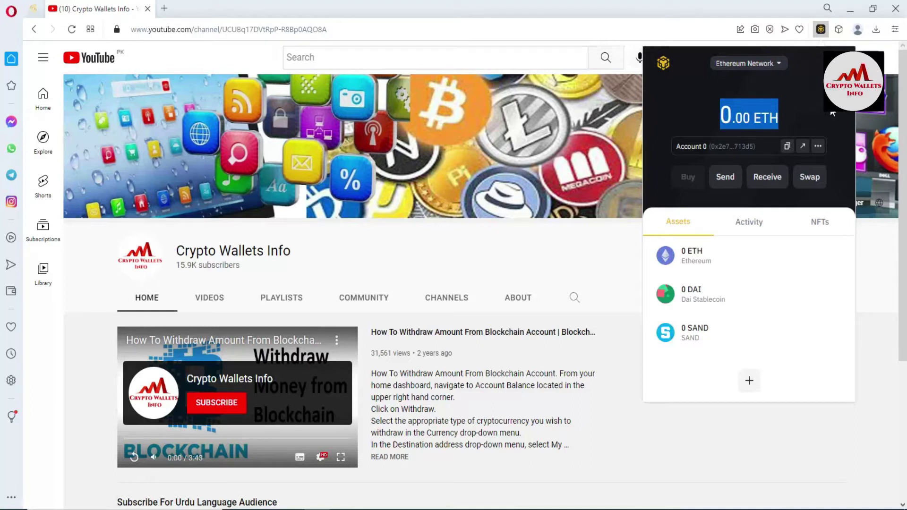
Step: Switch to the MetaMask extension and unlock it with the wallet password
{"action": "left_click", "coordinate": [838, 29]}
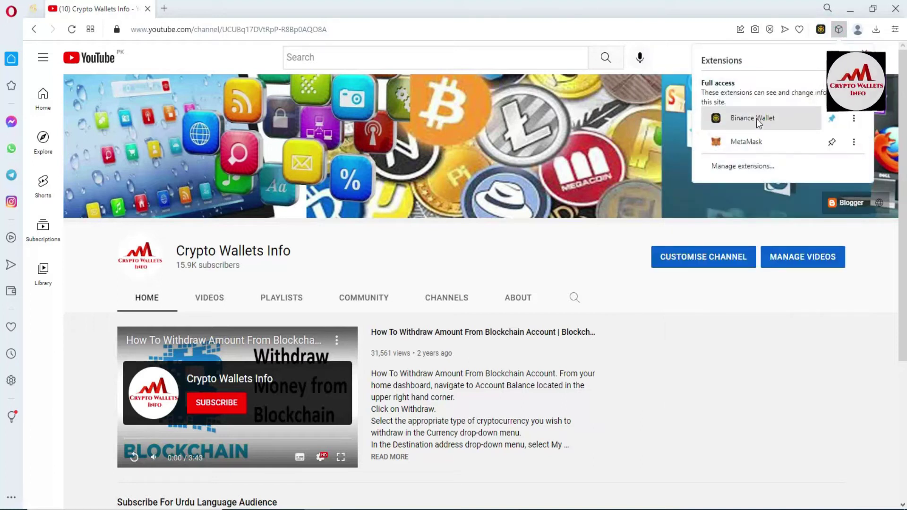
{"action": "left_click", "coordinate": [740, 146]}
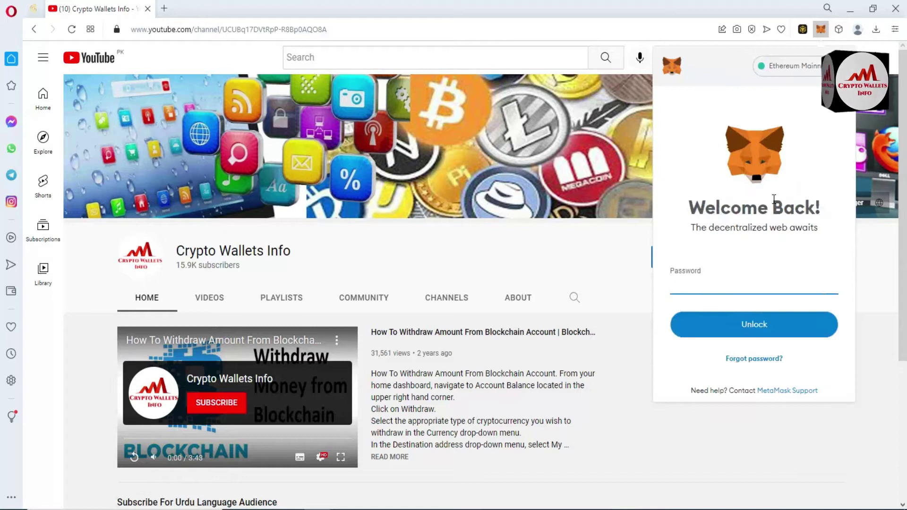
{"action": "left_click", "coordinate": [705, 290]}
{"action": "type", "text": "•"}
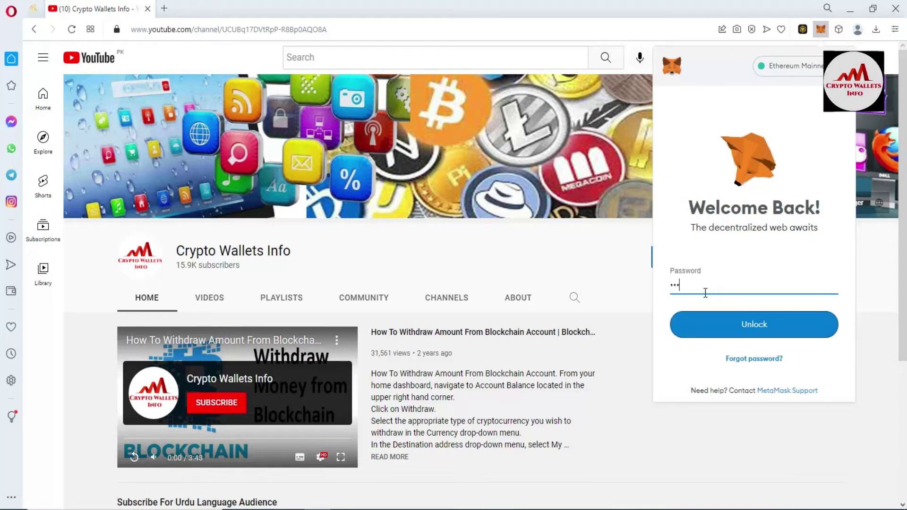
{"action": "type", "text": "••••••••••••"}
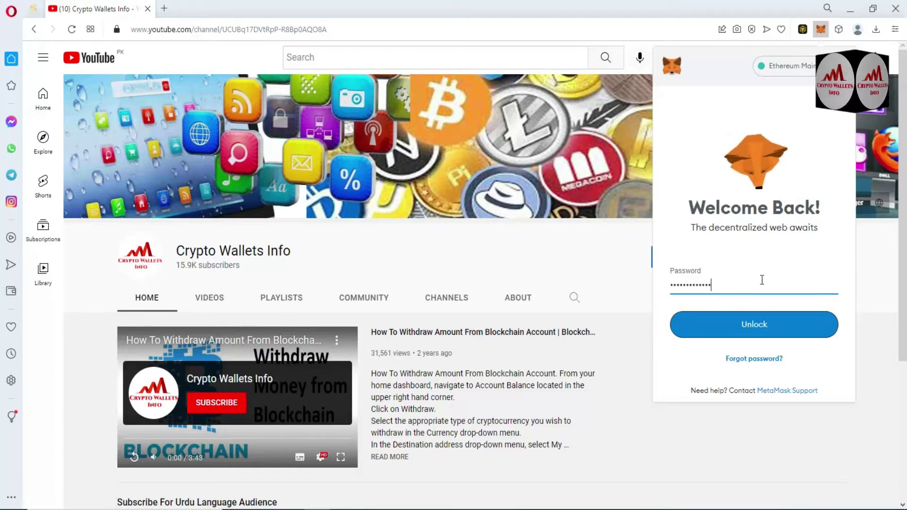
{"action": "left_click", "coordinate": [756, 324]}
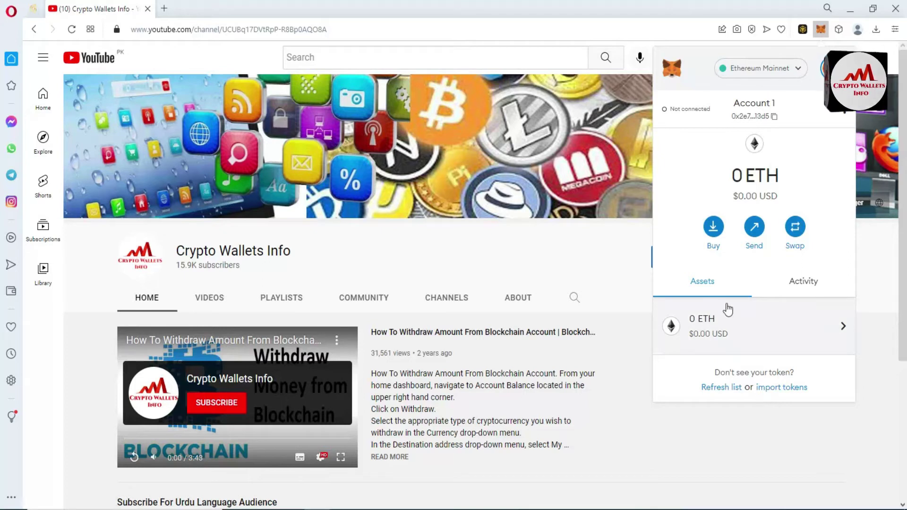
Step: Check the ETH asset page of Account 1 and open the wallet in expanded view
{"action": "left_click", "coordinate": [716, 331]}
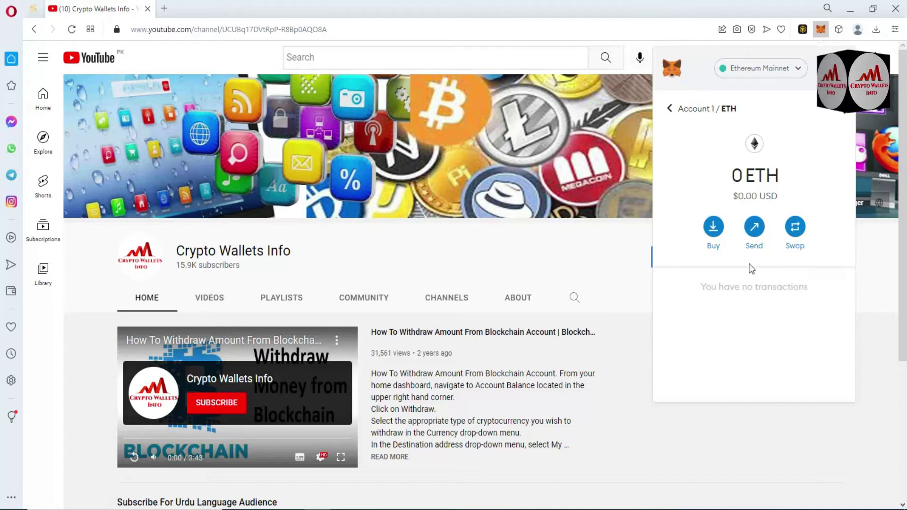
{"action": "left_click", "coordinate": [670, 110]}
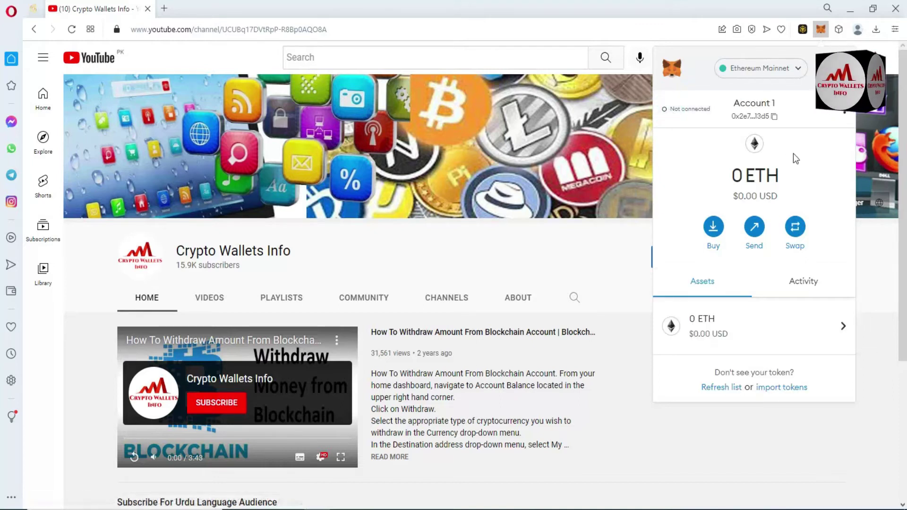
{"action": "left_click", "coordinate": [848, 114]}
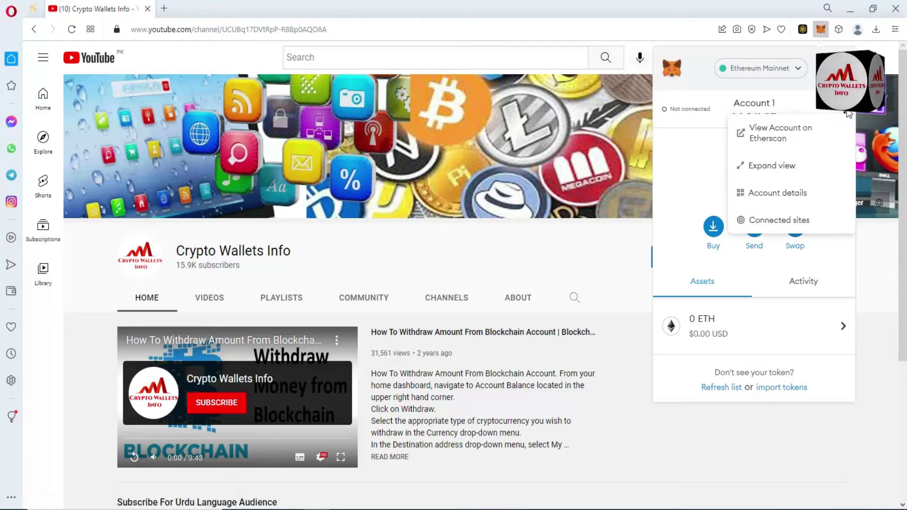
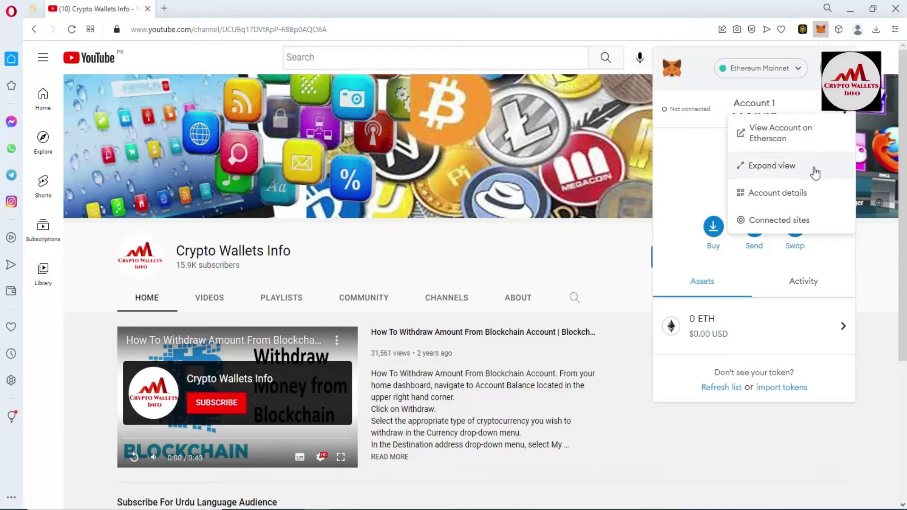
{"action": "left_click", "coordinate": [772, 165]}
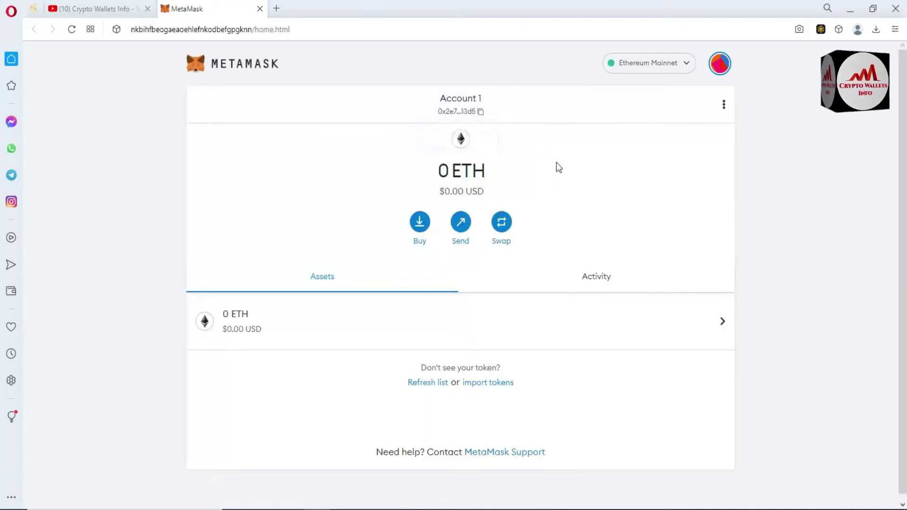
Step: Show the account details of Account 1 and select its full wallet address
{"action": "left_click", "coordinate": [724, 106]}
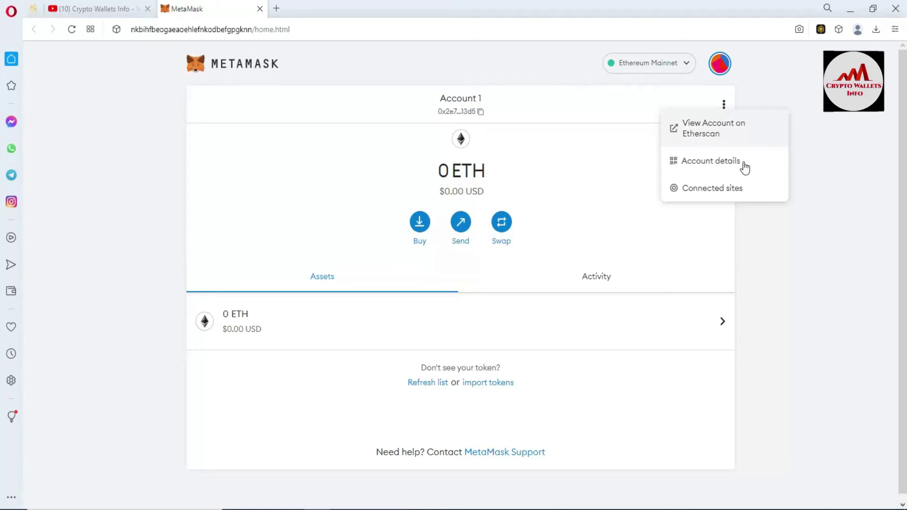
{"action": "left_click", "coordinate": [717, 164]}
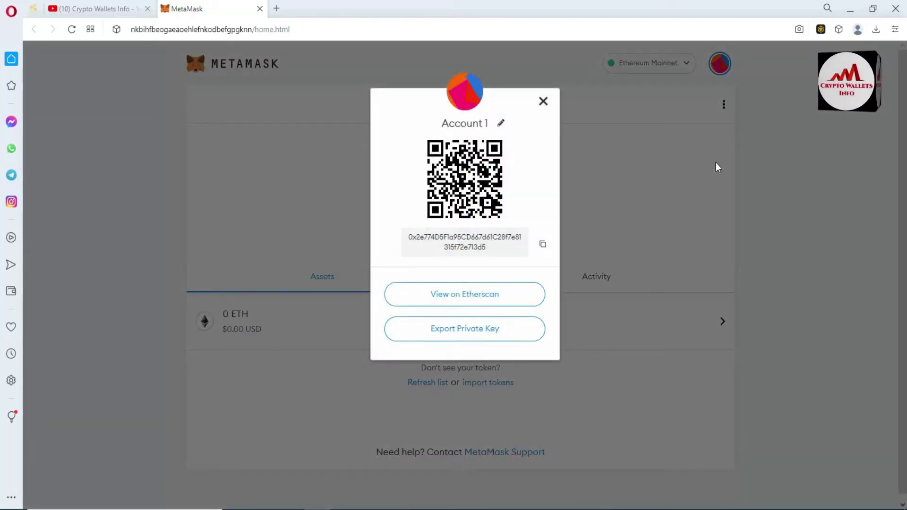
{"action": "left_click_drag", "start_coordinate": [492, 251], "coordinate": [401, 235]}
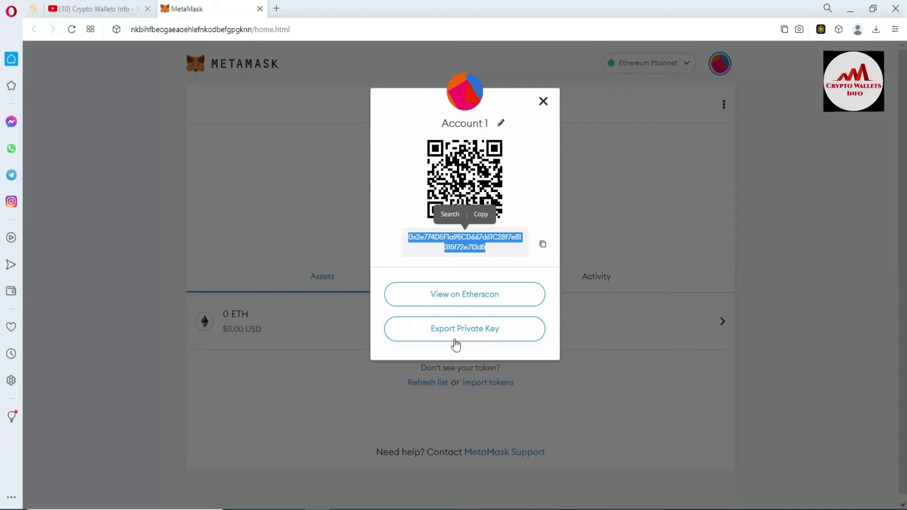
Step: Export the private key of Account 1 by confirming with the MetaMask password, and copy the revealed key
{"action": "left_click", "coordinate": [473, 330]}
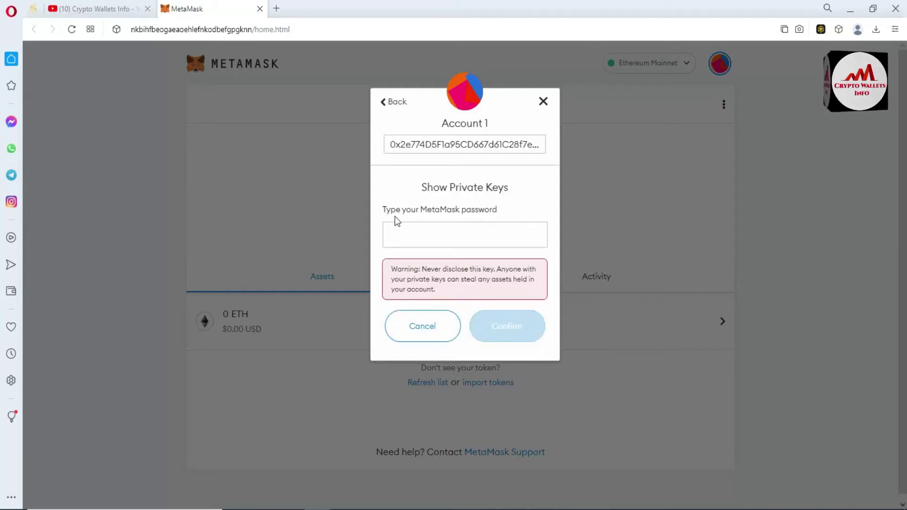
{"action": "left_click", "coordinate": [467, 238]}
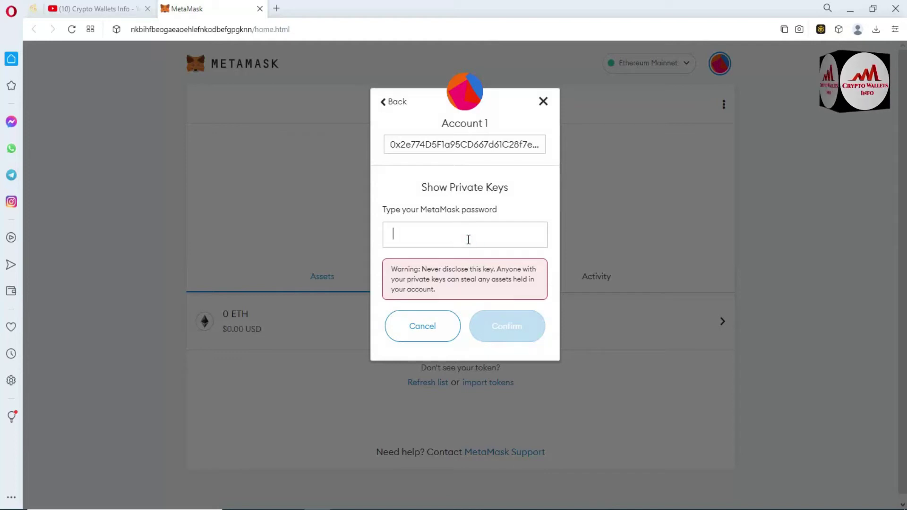
{"action": "type", "text": "•••••••••••••"}
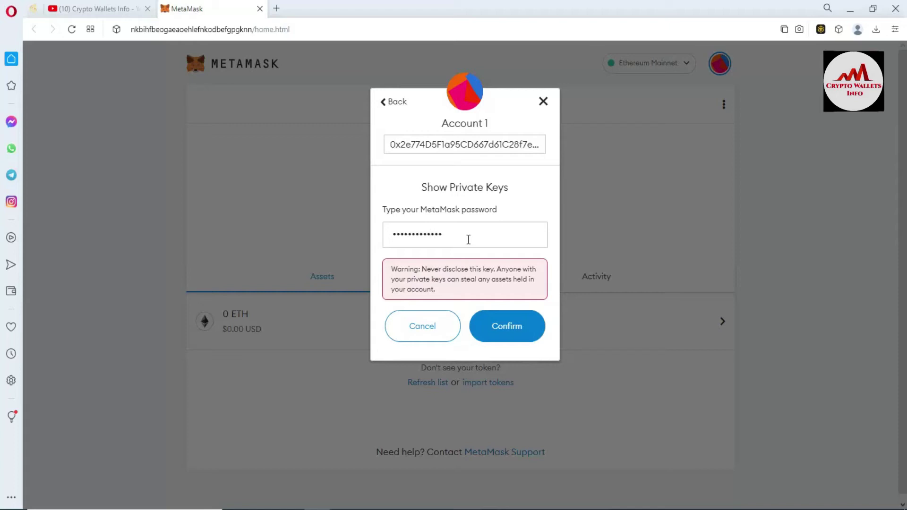
{"action": "left_click_drag", "start_coordinate": [436, 287], "coordinate": [474, 290]}
{"action": "left_click", "coordinate": [516, 330]}
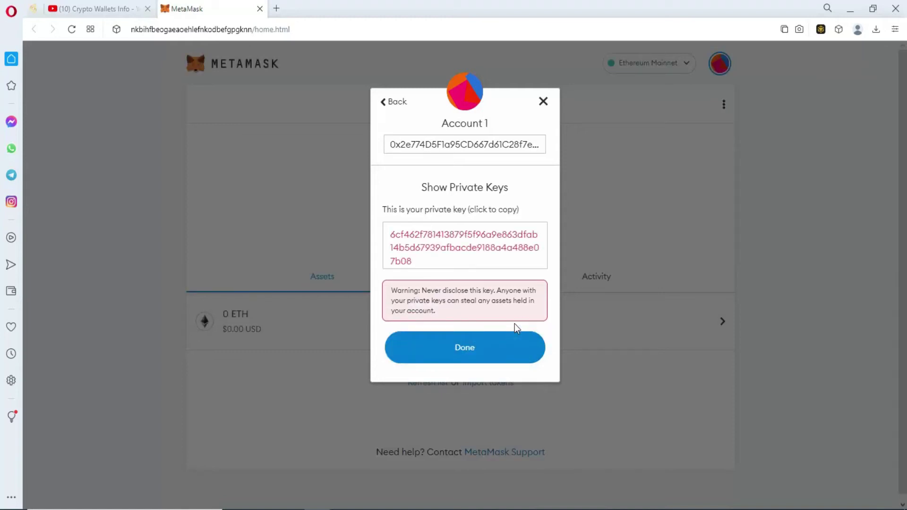
{"action": "left_click_drag", "start_coordinate": [420, 262], "coordinate": [384, 235]}
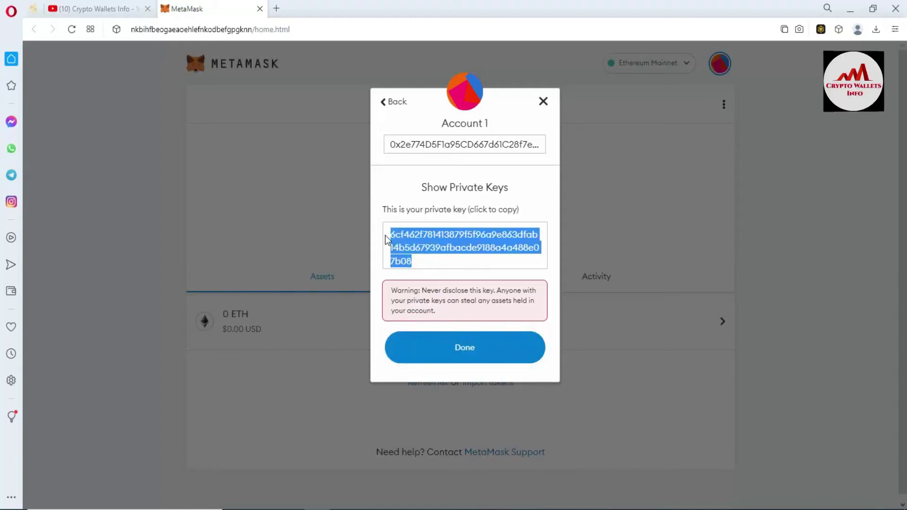
{"action": "key", "text": "ctrl+c"}
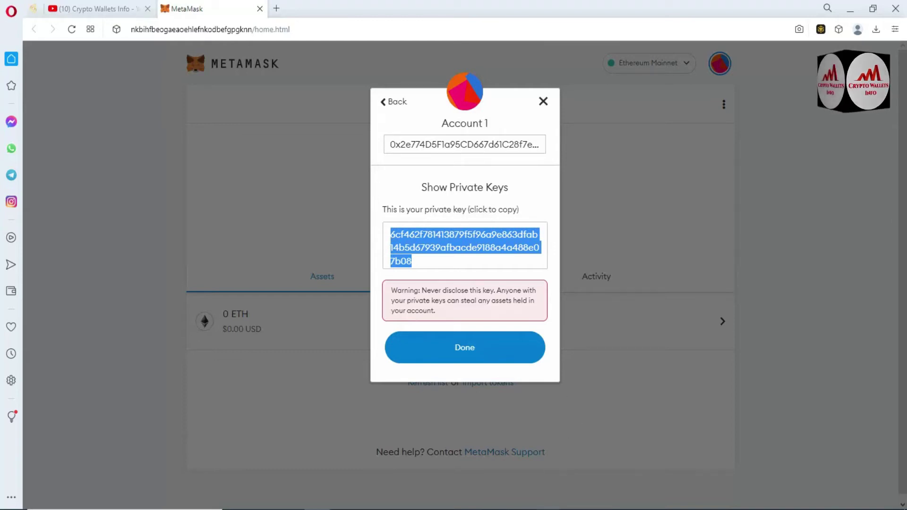
Step: Switch to Notepad, enter the heading "Binanace Smart Chain Wallet Private Key" and paste the copied private key on the fourth line
{"action": "key", "text": "alt+Tab"}
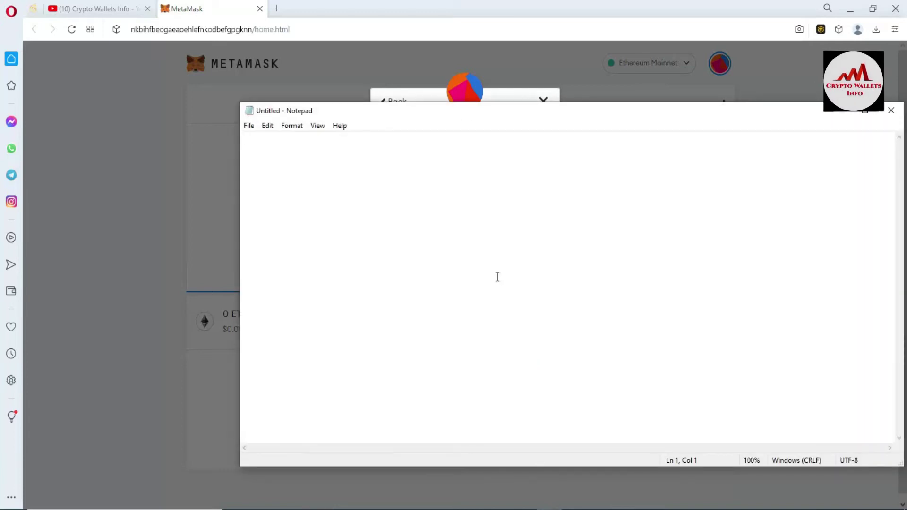
{"action": "type", "text": "Binanace "}
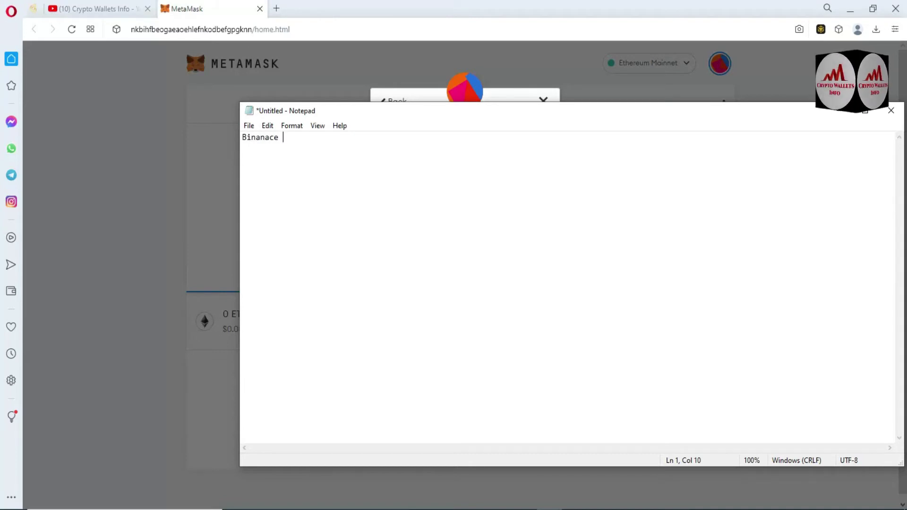
{"action": "type", "text": "Sma"}
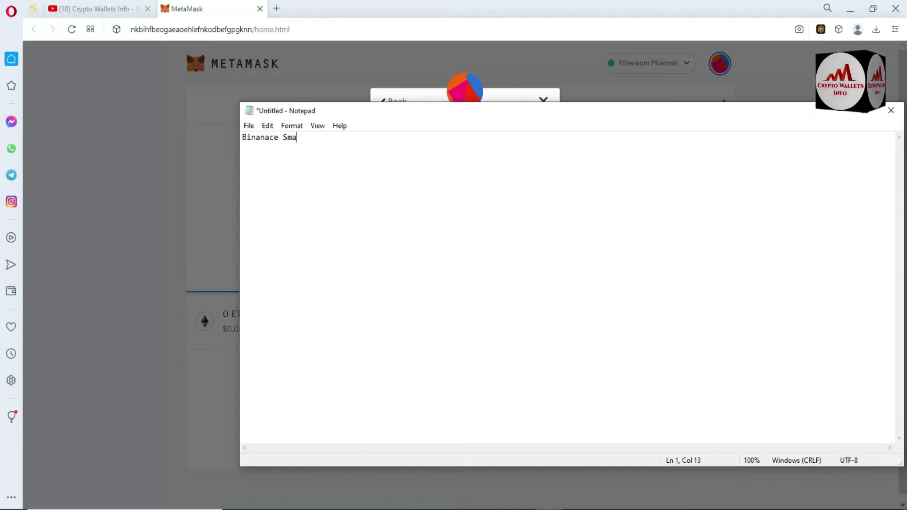
{"action": "type", "text": "rt C"}
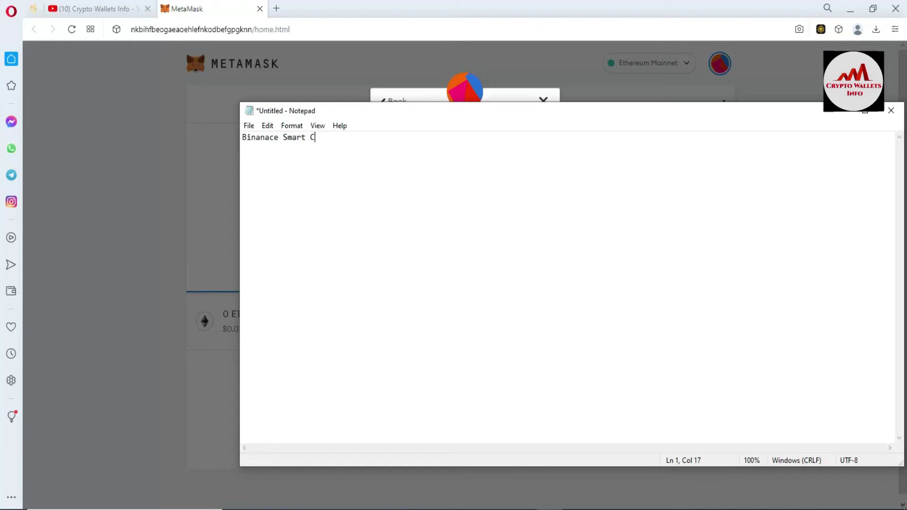
{"action": "type", "text": "hain Wallet Pr"}
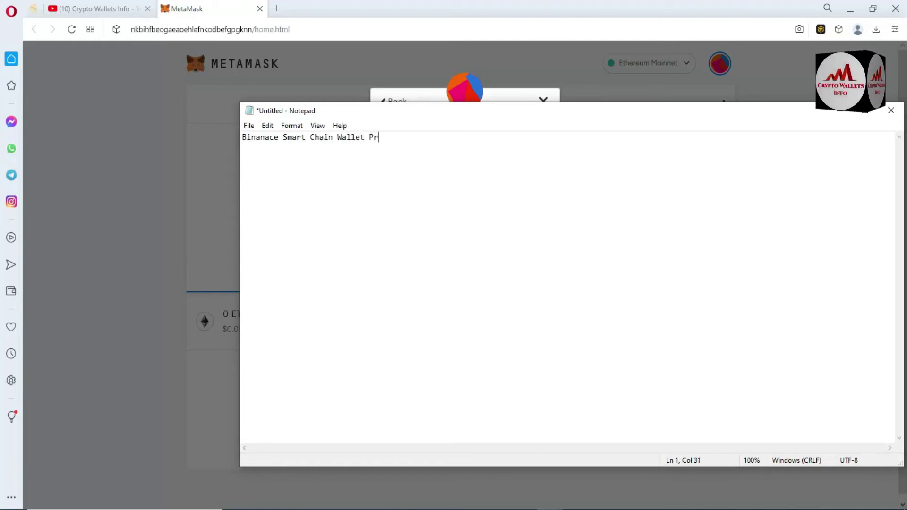
{"action": "type", "text": "ivate Key"}
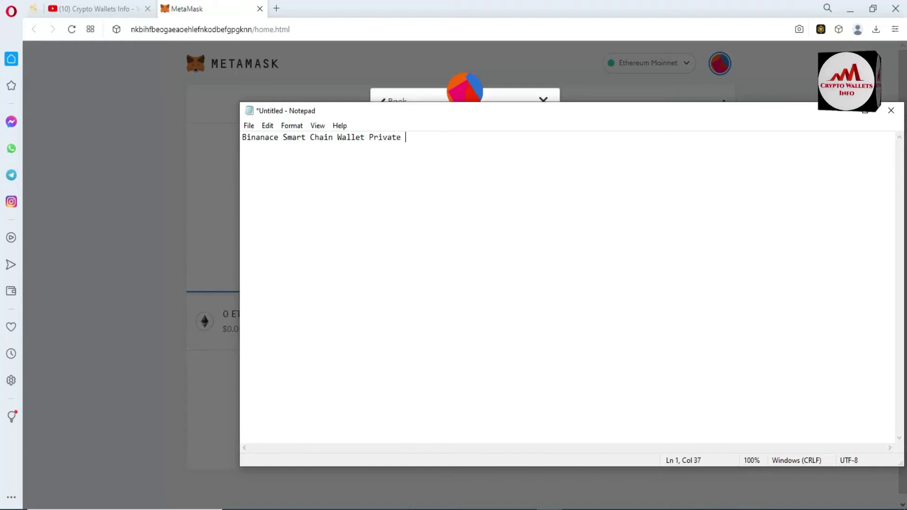
{"action": "key", "text": "Return"}
{"action": "key", "text": "Return"}
{"action": "key", "text": "Return"}
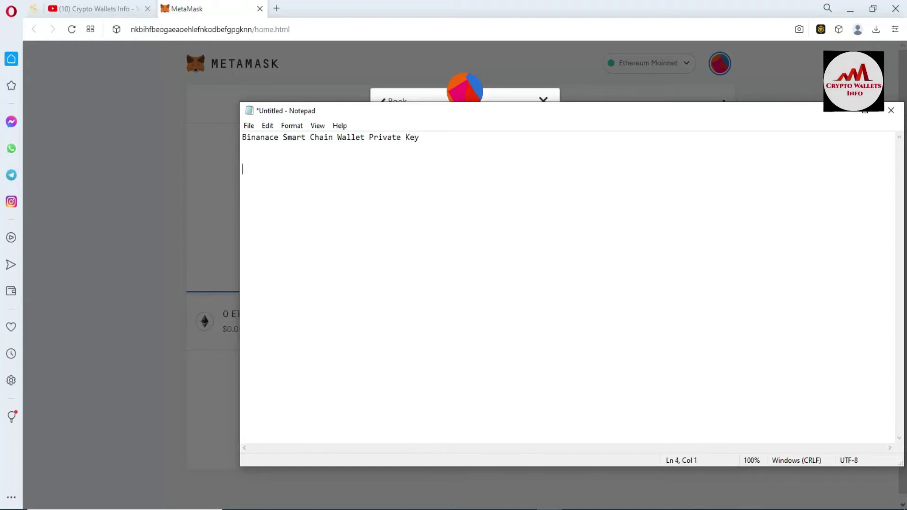
{"action": "key", "text": "ctrl+v"}
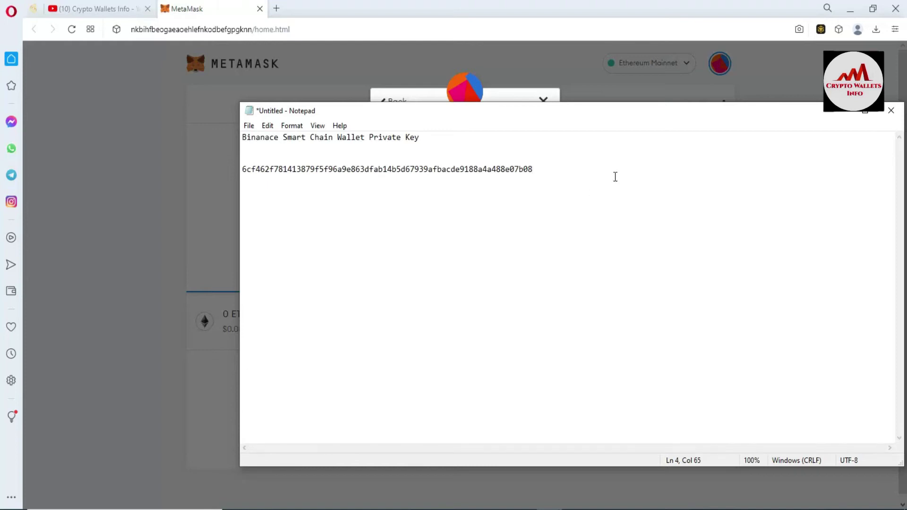
Step: Return to MetaMask, copy the wallet address of Account 1 and close the private key dialog
{"action": "left_click", "coordinate": [435, 98]}
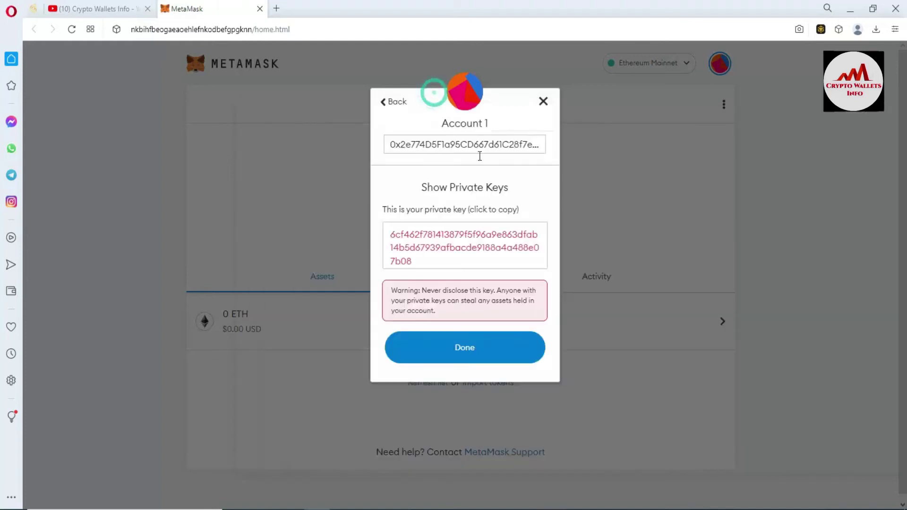
{"action": "left_click", "coordinate": [472, 142]}
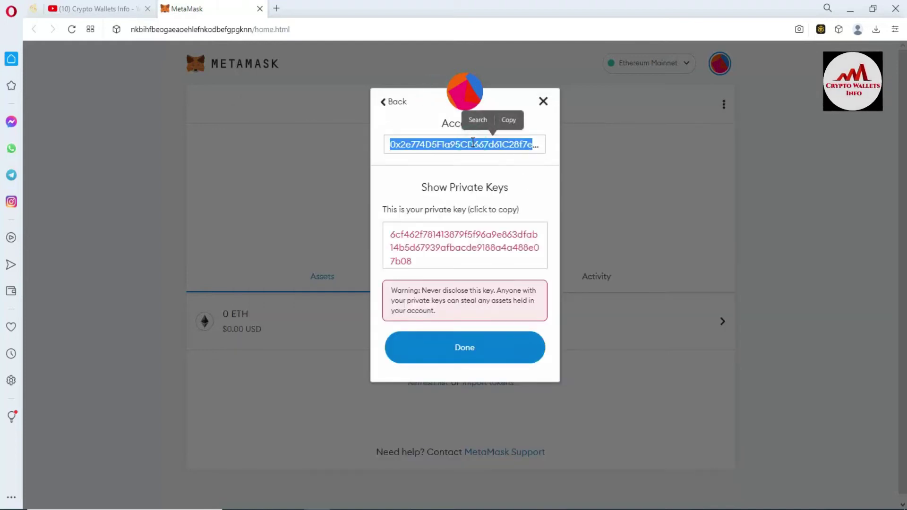
{"action": "key", "text": "ctrl+c"}
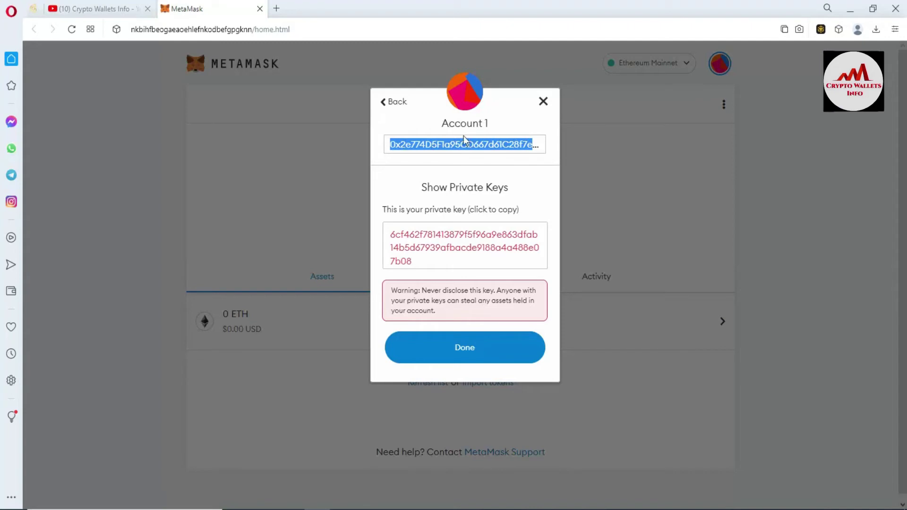
{"action": "left_click", "coordinate": [466, 356]}
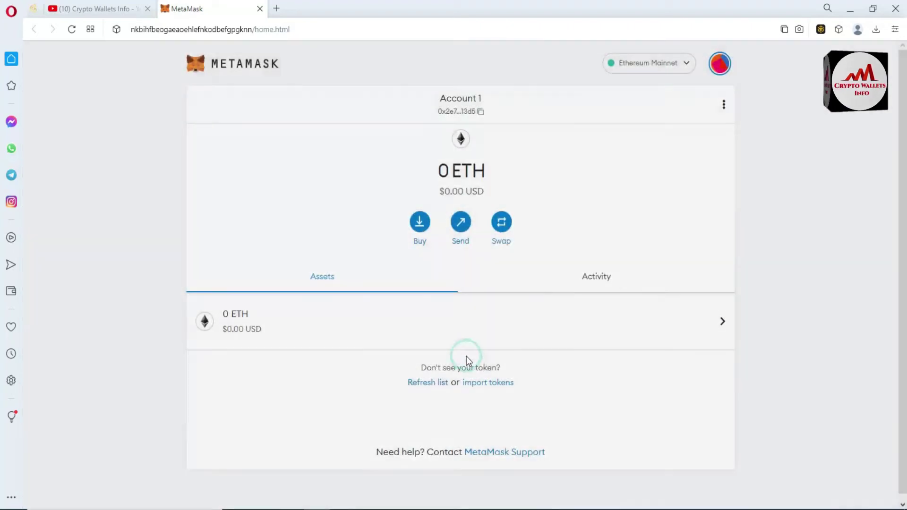
{"action": "left_click", "coordinate": [481, 112]}
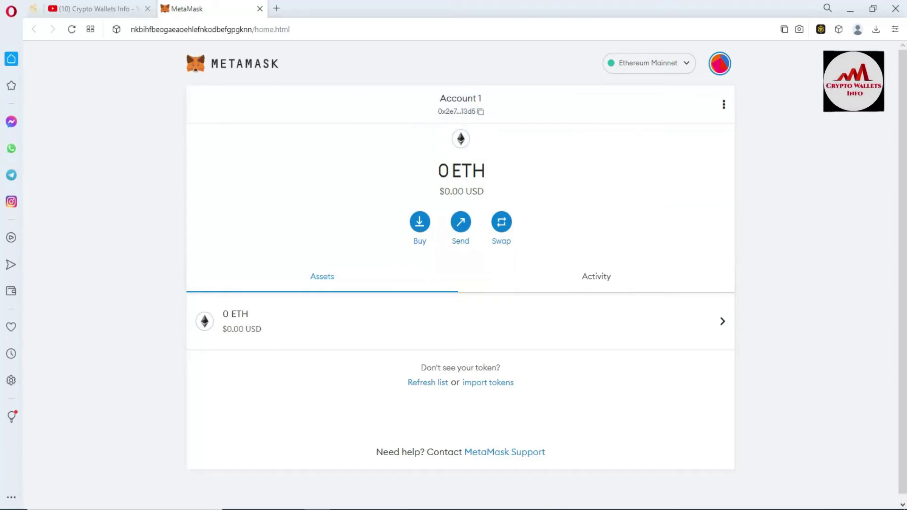
Step: Switch to Notepad and paste the copied wallet address on line 8, below the private key
{"action": "key", "text": "alt+Tab"}
{"action": "key", "text": "Return"}
{"action": "key", "text": "Return"}
{"action": "key", "text": "Return"}
{"action": "key", "text": "Return"}
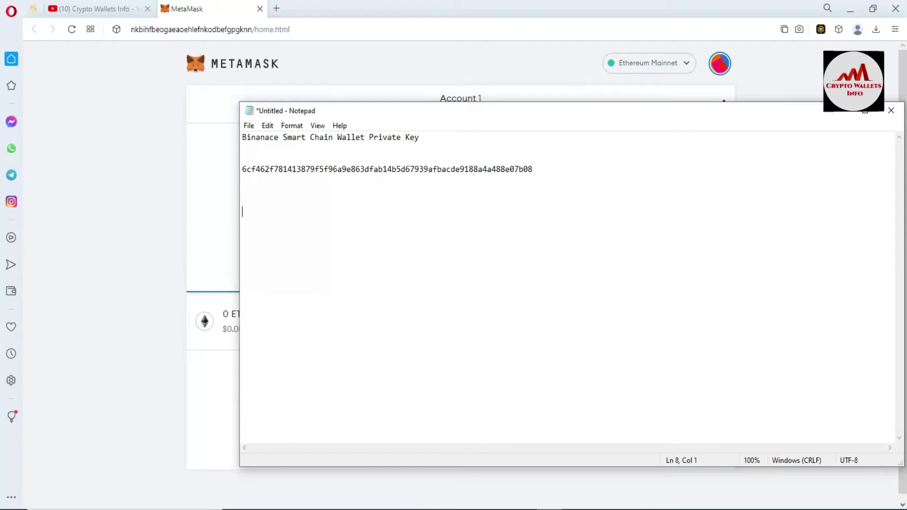
{"action": "key", "text": "ctrl+v"}
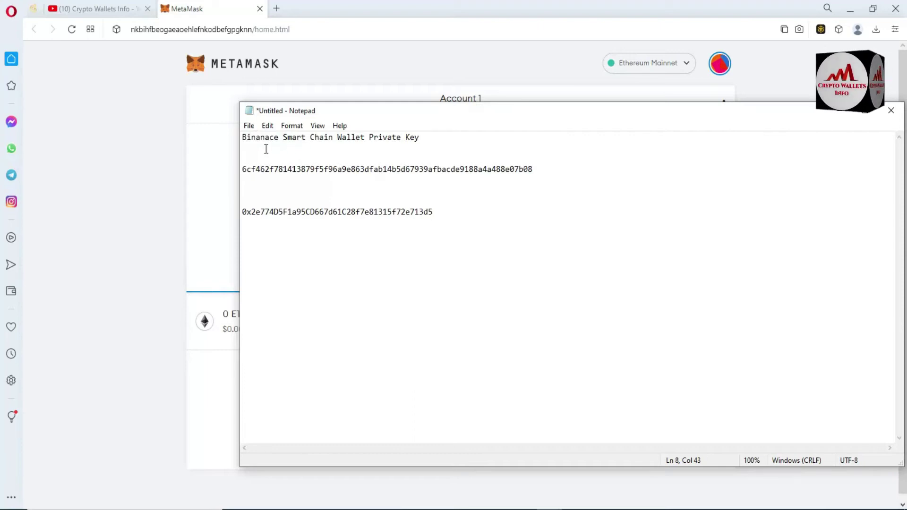
Step: Highlight the private key and the wallet address in the note to review them, and return to MetaMask
{"action": "left_click", "coordinate": [244, 169]}
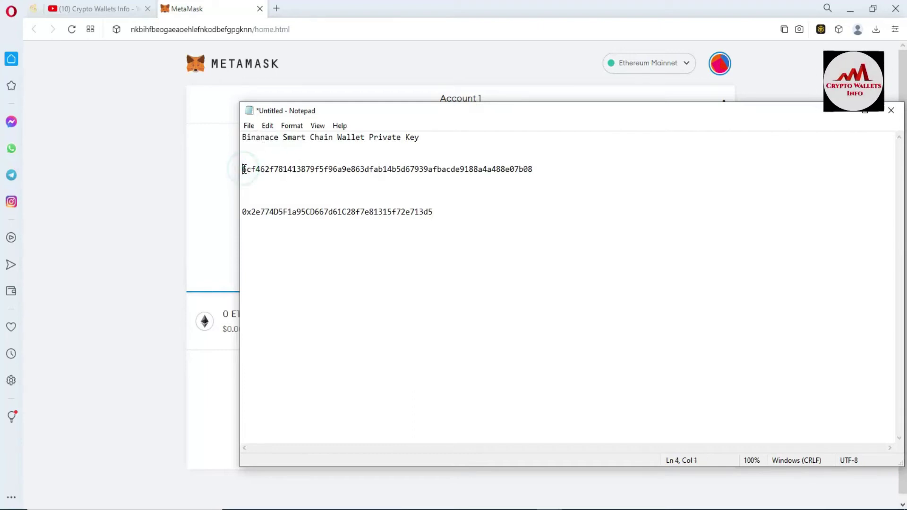
{"action": "double_click", "coordinate": [244, 169]}
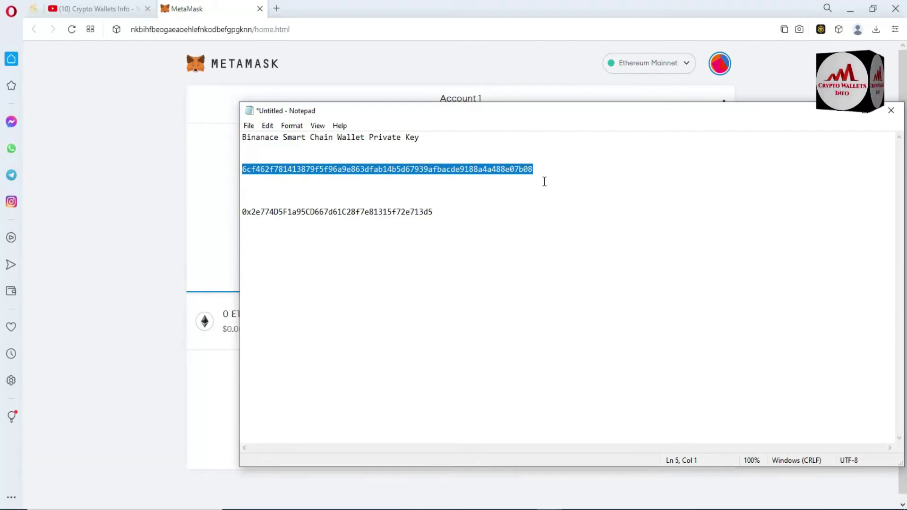
{"action": "left_click", "coordinate": [439, 213]}
{"action": "left_click_drag", "start_coordinate": [439, 213], "coordinate": [241, 206]}
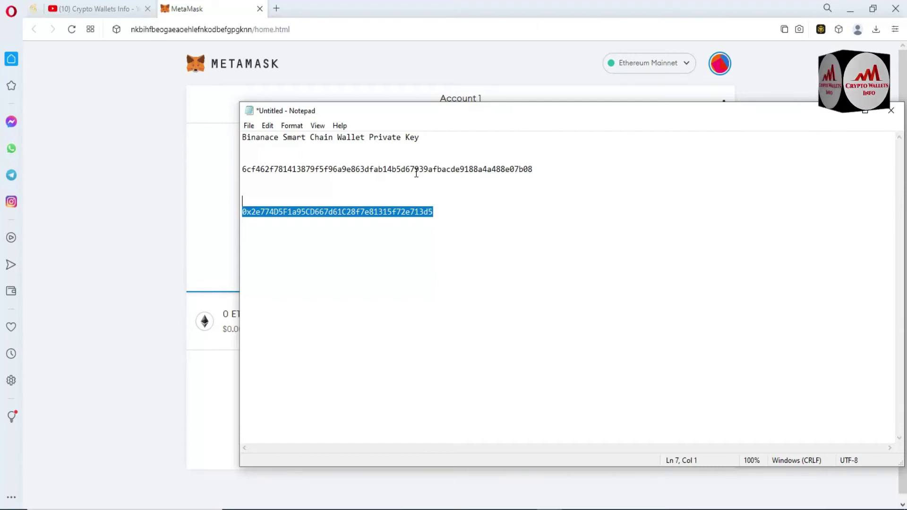
{"action": "left_click_drag", "start_coordinate": [532, 169], "coordinate": [215, 172]}
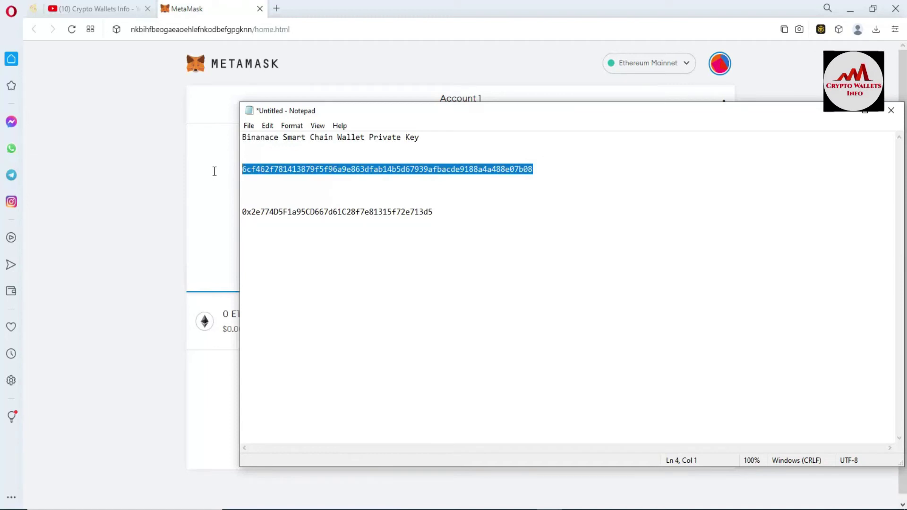
{"action": "left_click", "coordinate": [205, 170]}
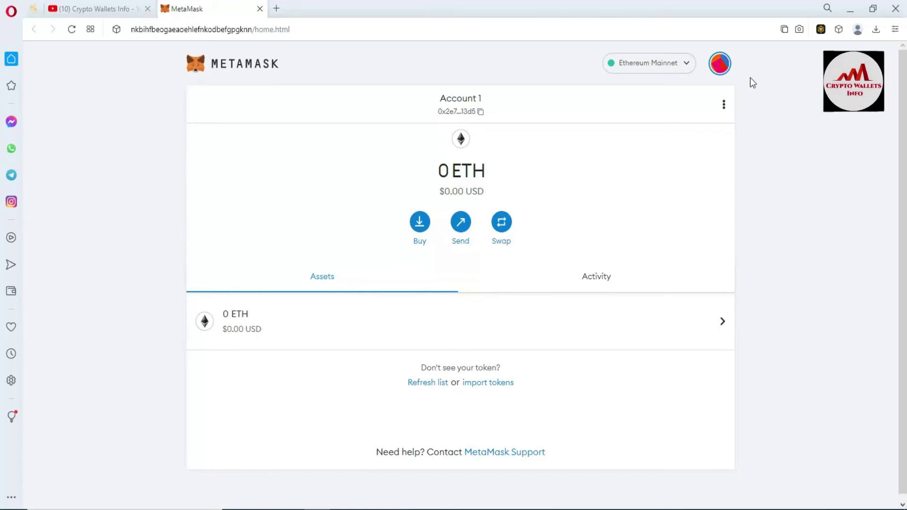
Step: Open the MetaMask settings, look through the General and Advanced sections, and show Security & Privacy
{"action": "left_click", "coordinate": [722, 65]}
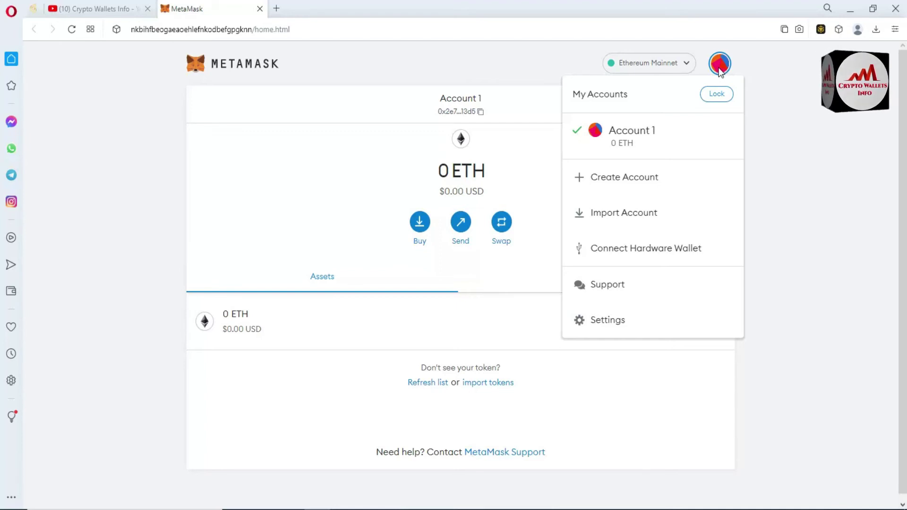
{"action": "left_click", "coordinate": [629, 322]}
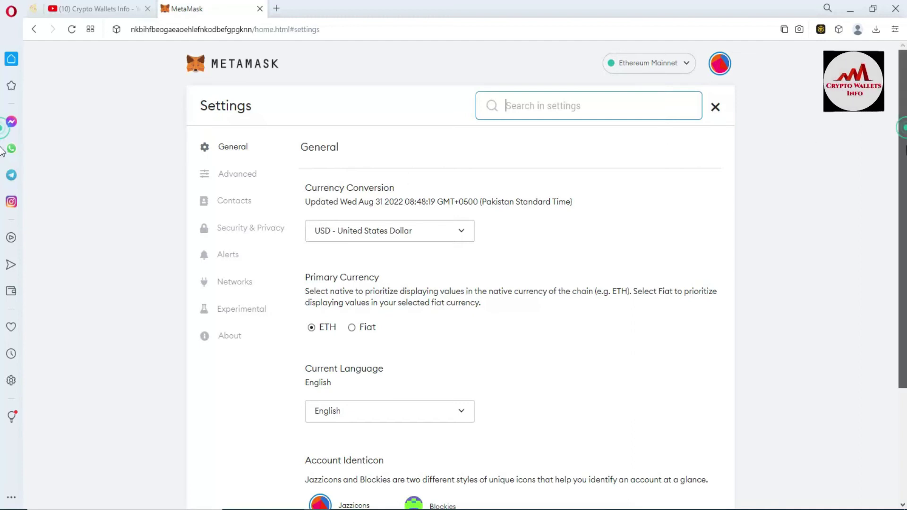
{"action": "scroll", "coordinate": [2, 203], "scroll_direction": "down", "scroll_amount": 2}
{"action": "scroll", "coordinate": [2, 204], "scroll_direction": "up", "scroll_amount": 2}
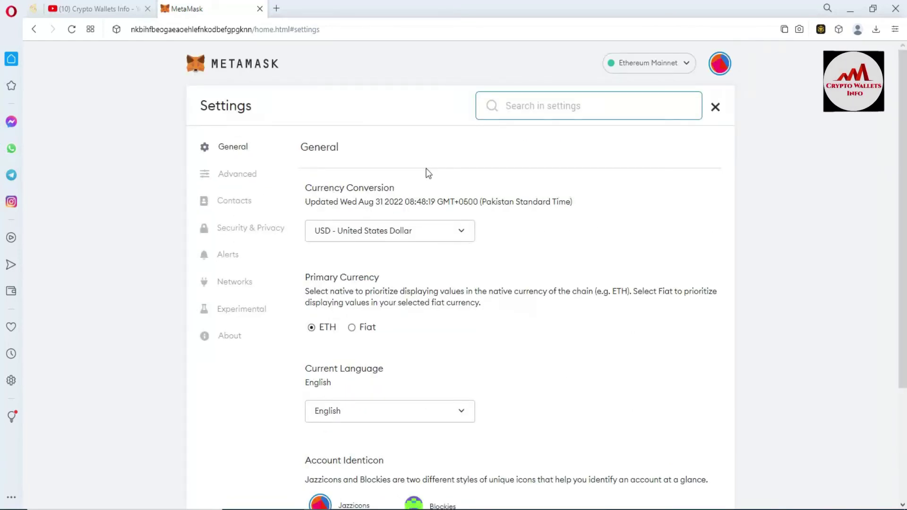
{"action": "left_click", "coordinate": [242, 174]}
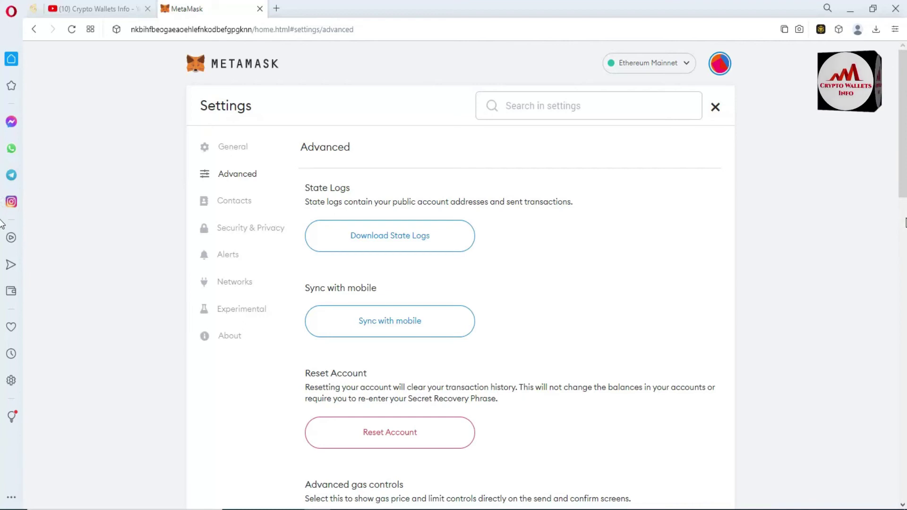
{"action": "left_click_drag", "start_coordinate": [903, 138], "coordinate": [904, 165]}
{"action": "left_click", "coordinate": [248, 227]}
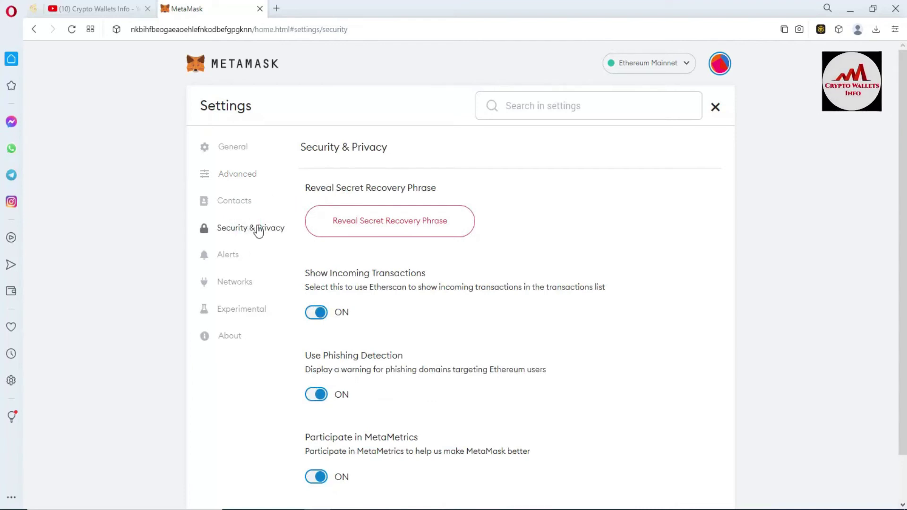
Step: Reveal the Secret Recovery Phrase by entering and confirming the MetaMask account password
{"action": "left_click_drag", "start_coordinate": [305, 187], "coordinate": [632, 182]}
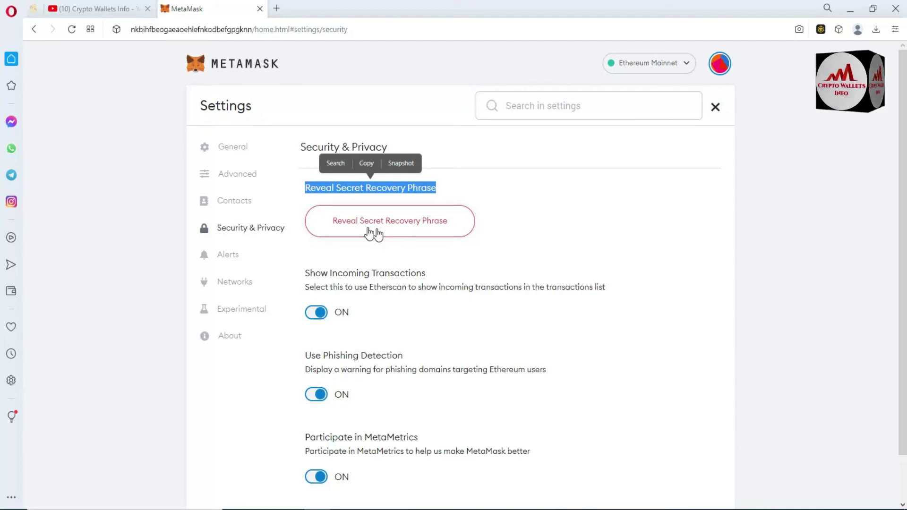
{"action": "left_click", "coordinate": [420, 222]}
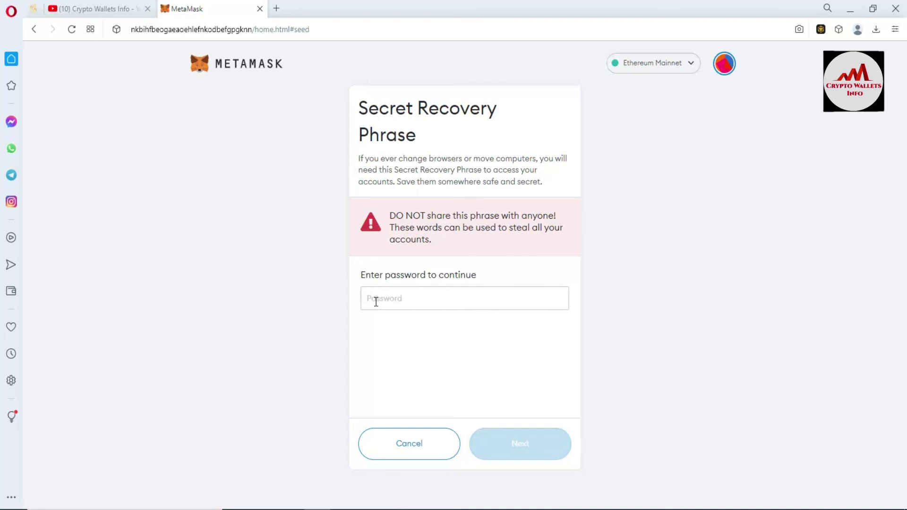
{"action": "type", "text": "••••••••••••"}
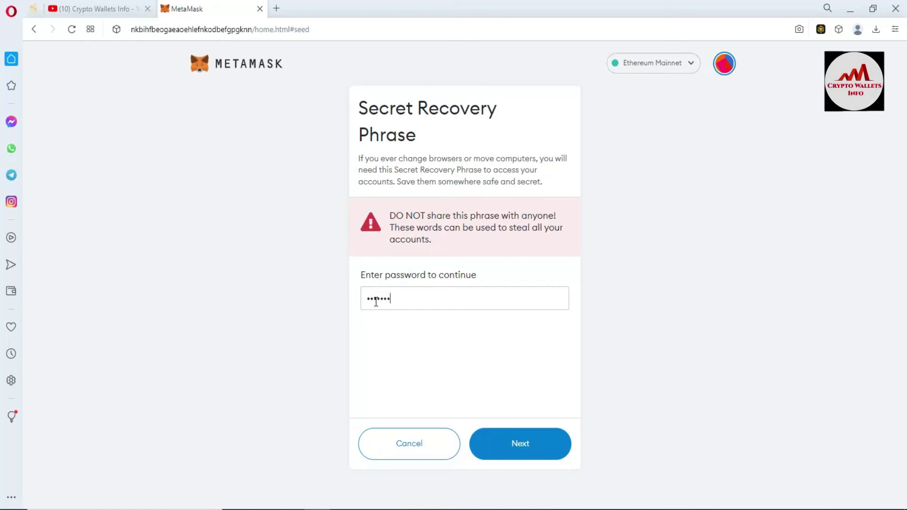
{"action": "type", "text": "•"}
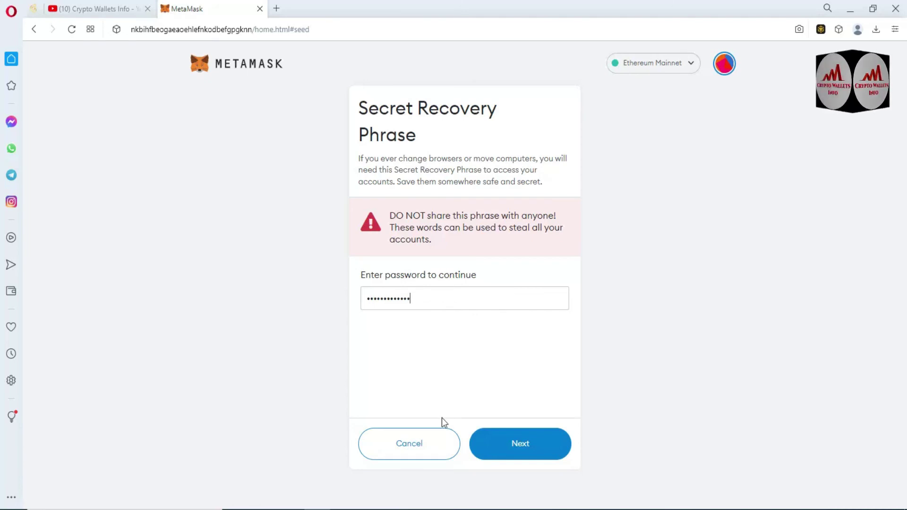
{"action": "left_click", "coordinate": [527, 454]}
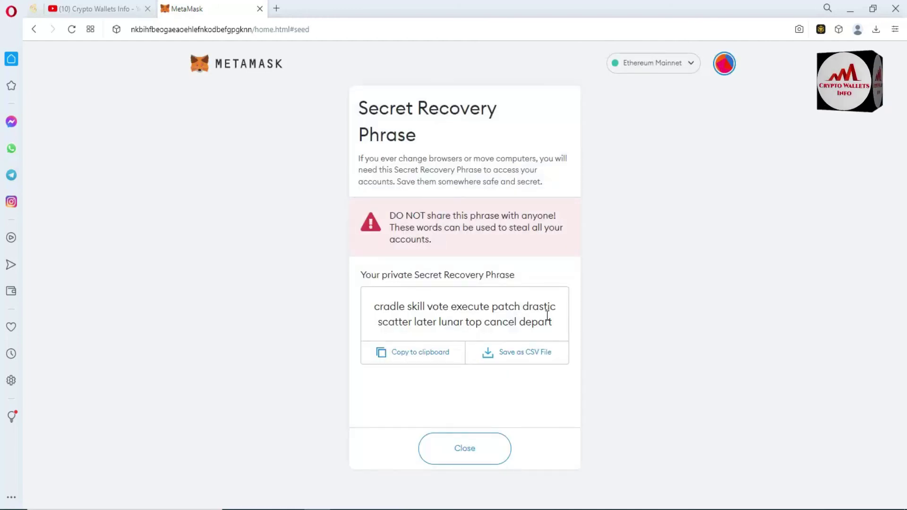
Step: Save the revealed Secret Recovery Phrase as a CSV file and copy it to the clipboard
{"action": "left_click_drag", "start_coordinate": [561, 325], "coordinate": [367, 308]}
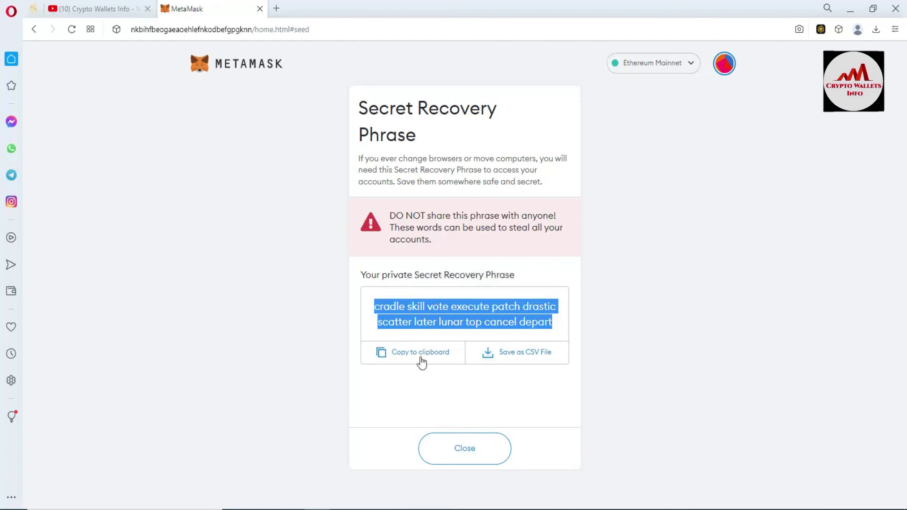
{"action": "left_click", "coordinate": [497, 370]}
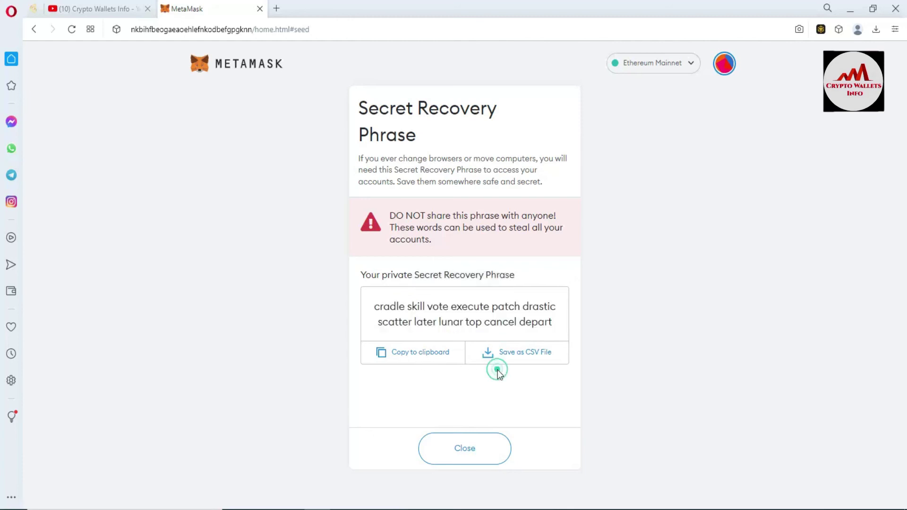
{"action": "left_click", "coordinate": [524, 356]}
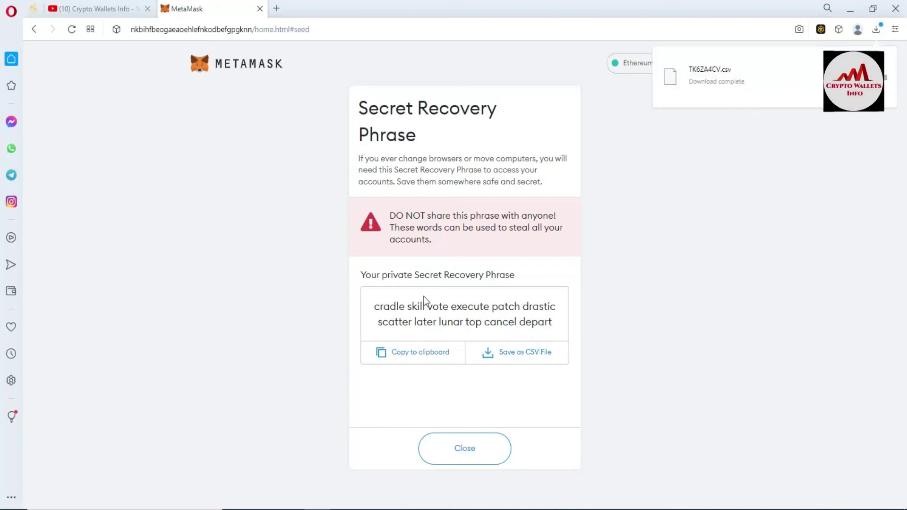
{"action": "left_click", "coordinate": [416, 355]}
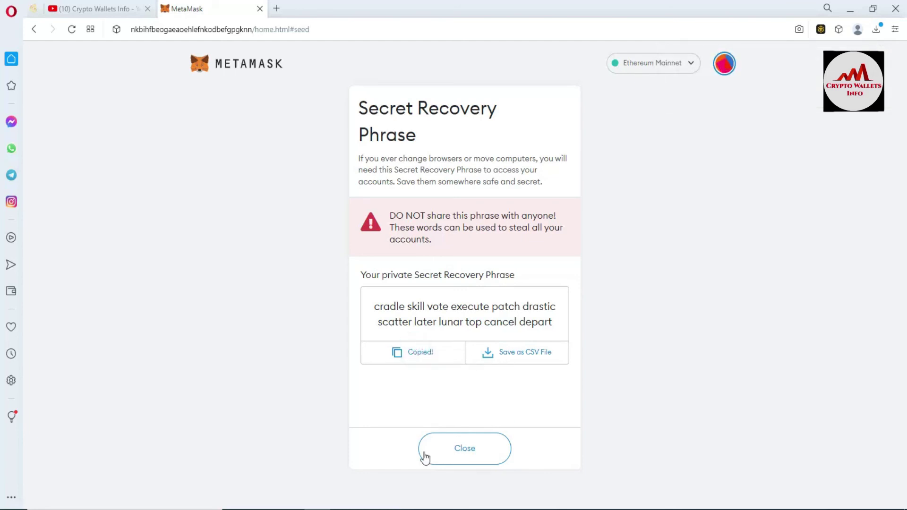
Step: Switch to Notepad and add a separator line of equals signs on line 11, below the wallet address
{"action": "key", "text": "alt+Tab"}
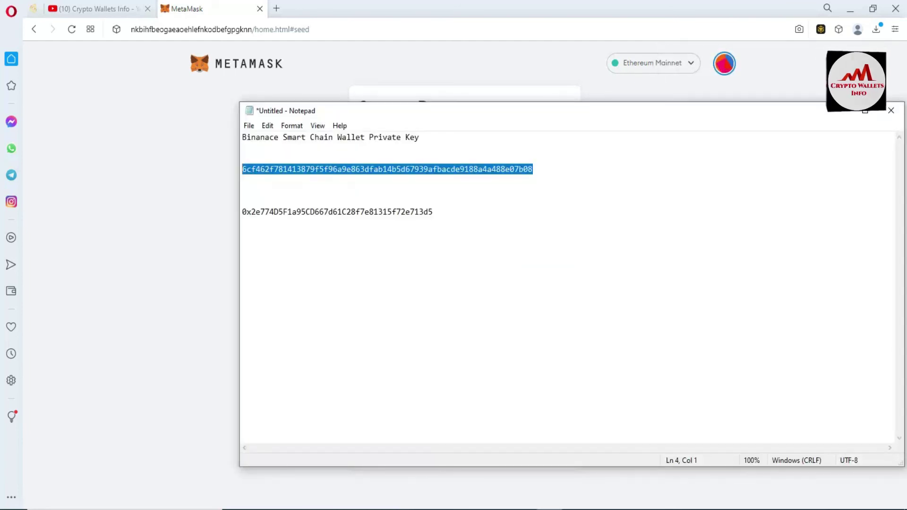
{"action": "left_click", "coordinate": [431, 217]}
{"action": "key", "text": "Return"}
{"action": "key", "text": "Return"}
{"action": "key", "text": "Return"}
{"action": "type", "text": "=========================================="}
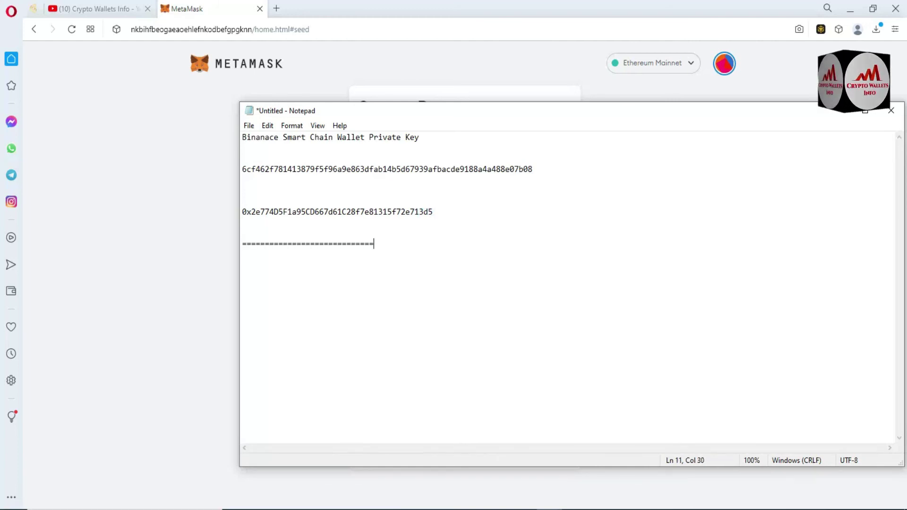
Step: Paste the copied Secret Recovery Phrase on line 15, select it for review, and return to the browser
{"action": "key", "text": "Return"}
{"action": "key", "text": "Return"}
{"action": "key", "text": "Return"}
{"action": "key", "text": "Return"}
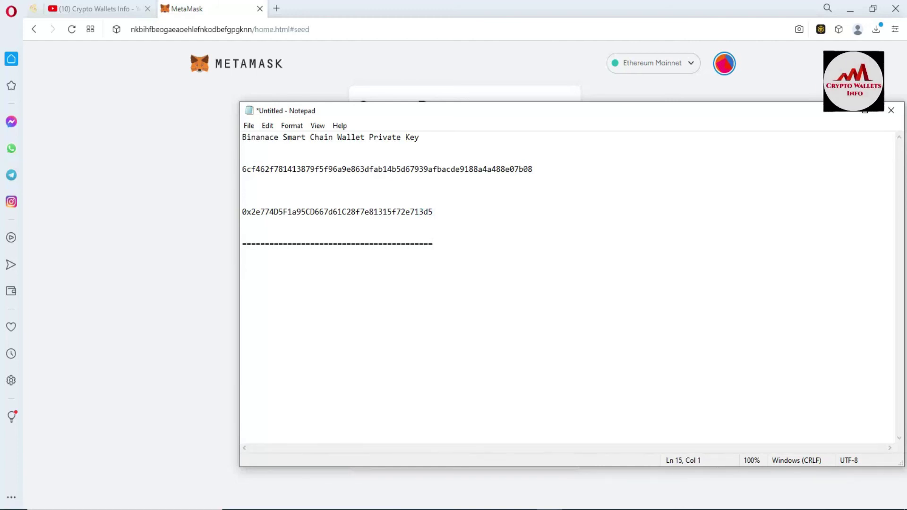
{"action": "key", "text": "ctrl+v"}
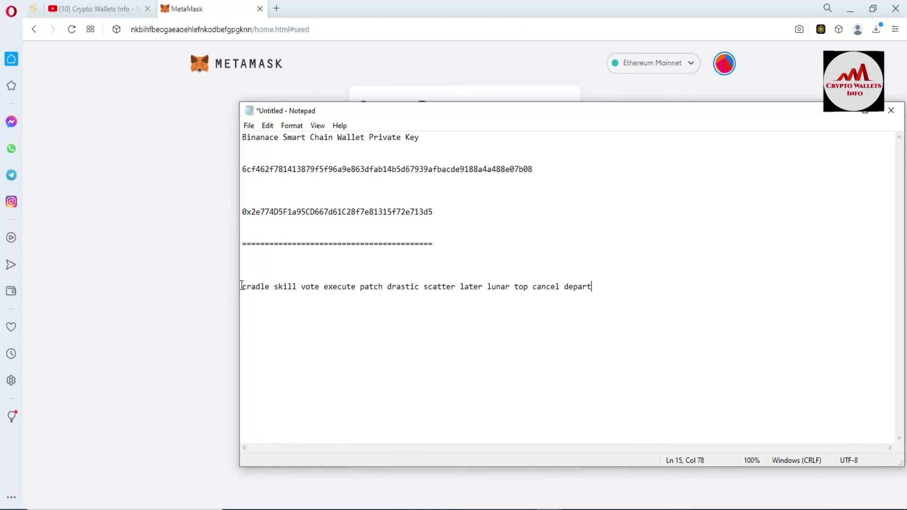
{"action": "left_click_drag", "start_coordinate": [242, 285], "coordinate": [599, 298]}
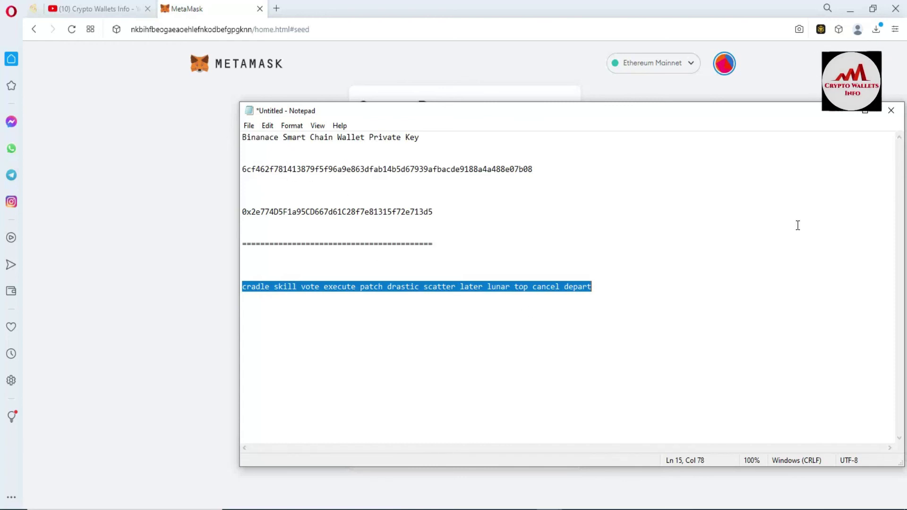
{"action": "left_click_drag", "start_coordinate": [796, 111], "coordinate": [688, 120]}
{"action": "left_click", "coordinate": [737, 118]}
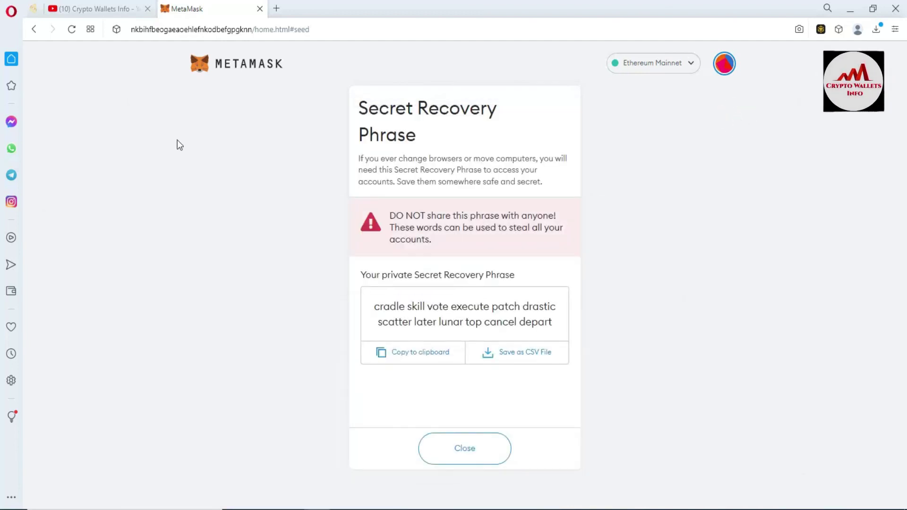
Step: Switch to YouTube and look through the Crypto Wallets Info channel's home page and uploaded videos
{"action": "left_click", "coordinate": [98, 8]}
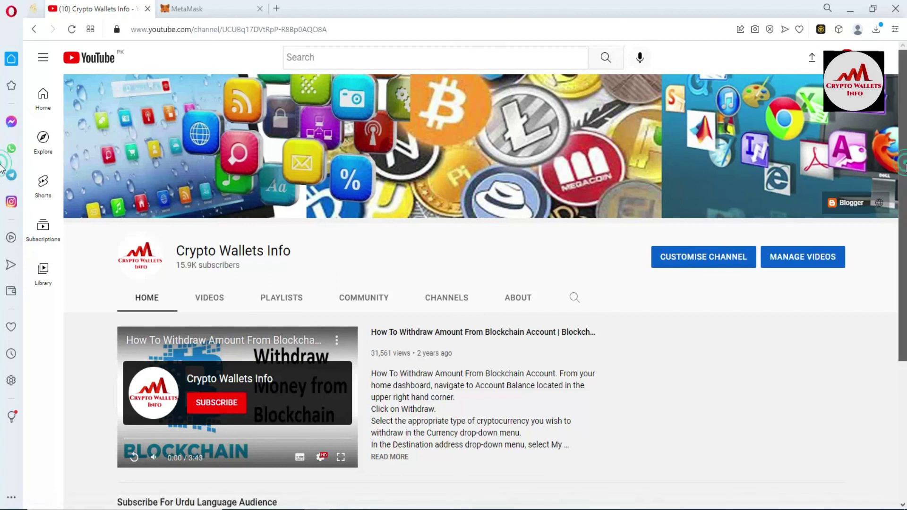
{"action": "scroll", "coordinate": [425, 331], "scroll_direction": "down", "scroll_amount": 4}
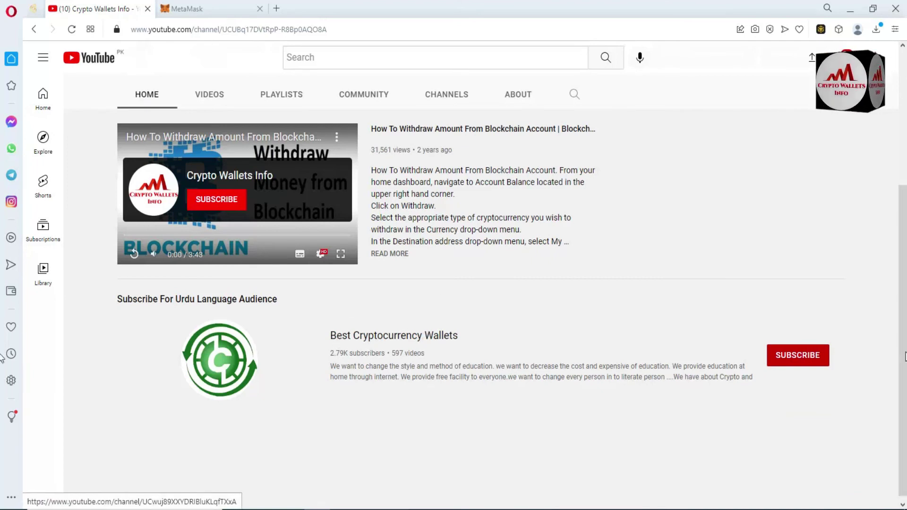
{"action": "scroll", "coordinate": [2, 354], "scroll_direction": "up", "scroll_amount": 4}
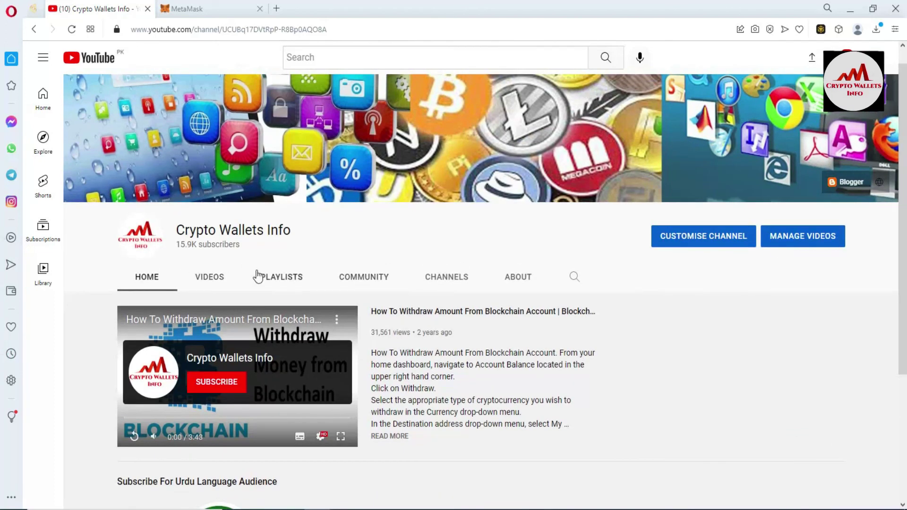
{"action": "left_click", "coordinate": [218, 282]}
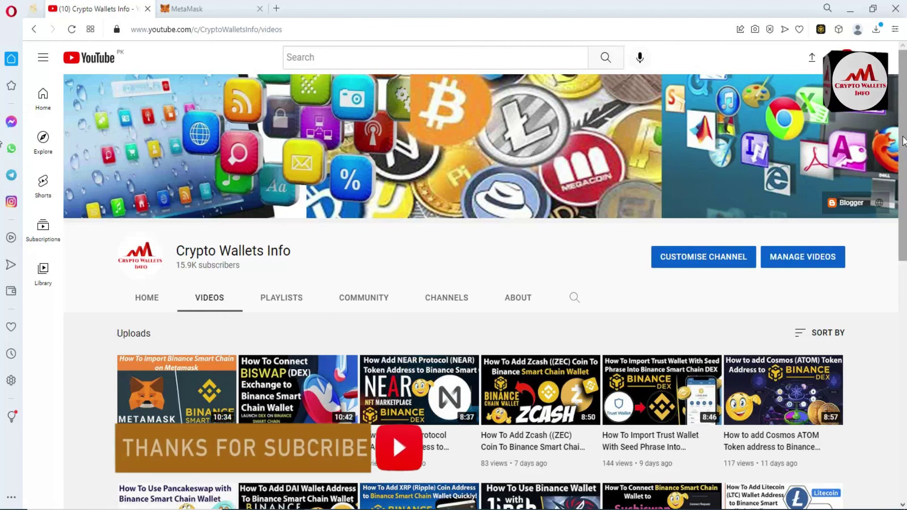
{"action": "scroll", "coordinate": [425, 141], "scroll_direction": "down", "scroll_amount": 1}
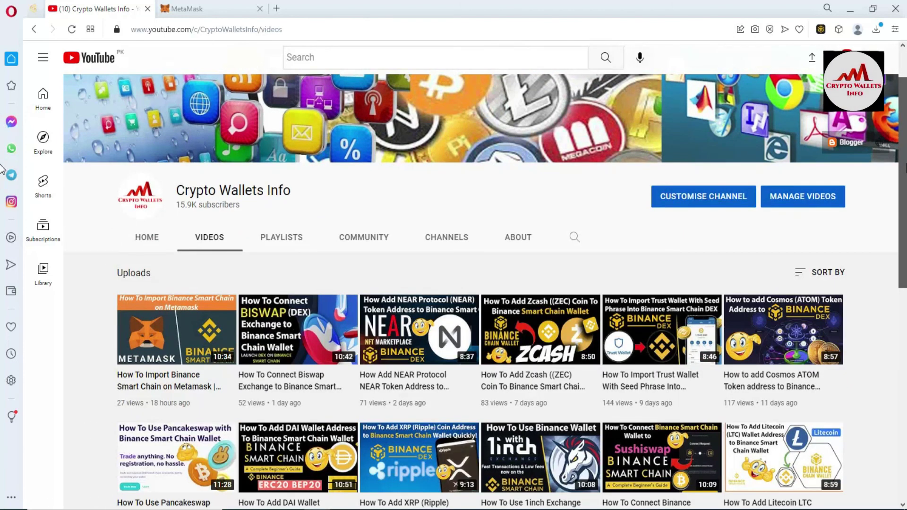